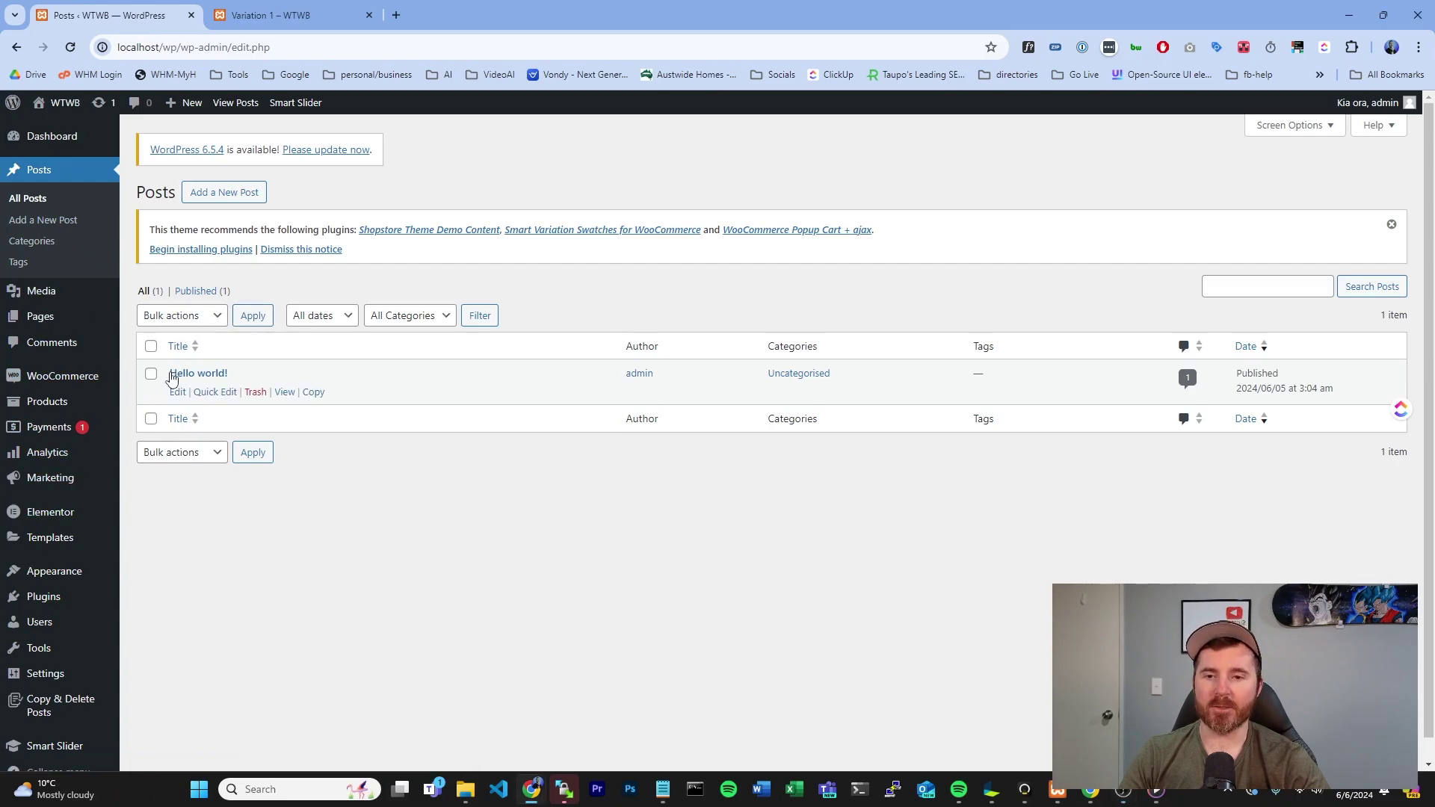
# Switch the Hello world! post's status to Draft, update it, and preview the draft.
pyautogui.click(199, 376)
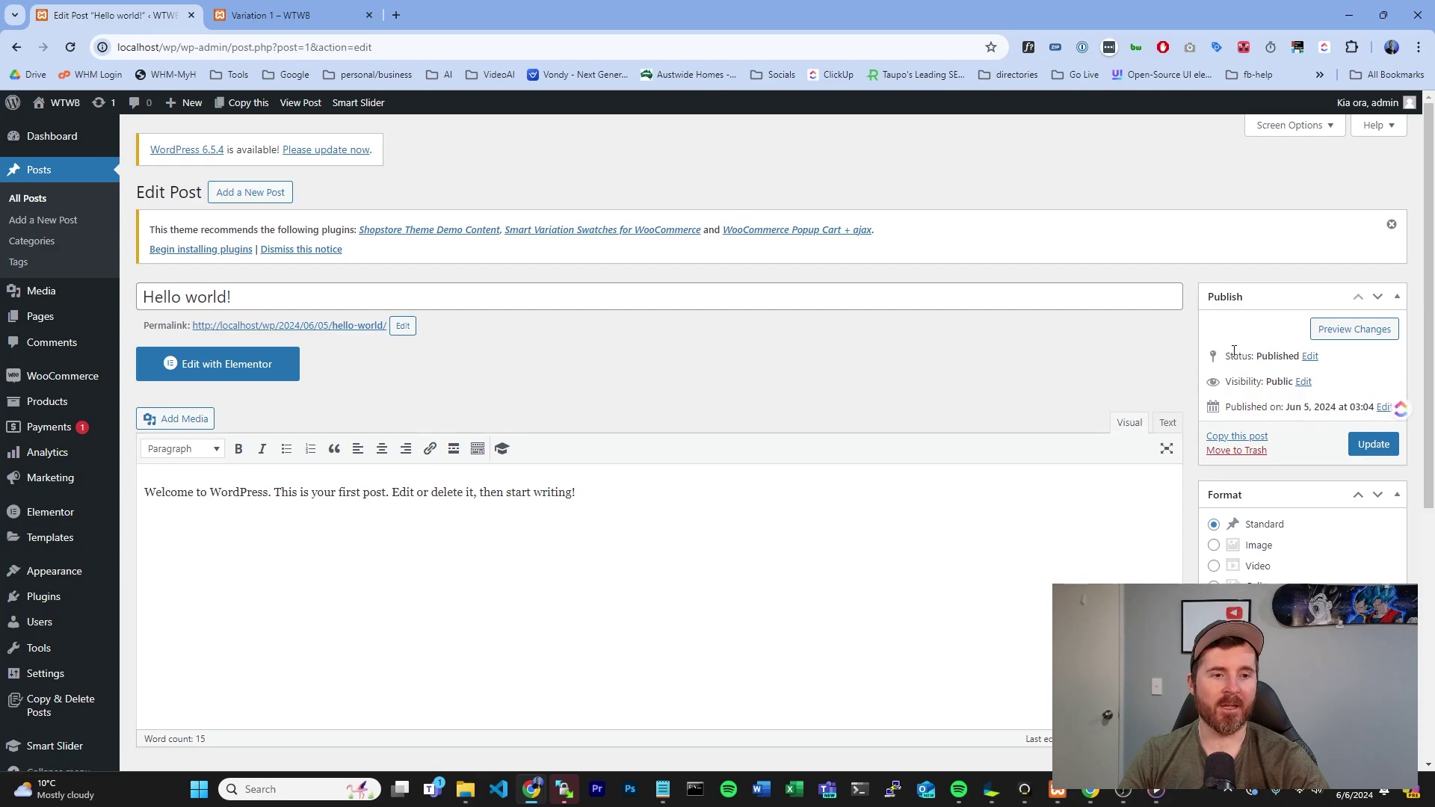
pyautogui.click(1310, 357)
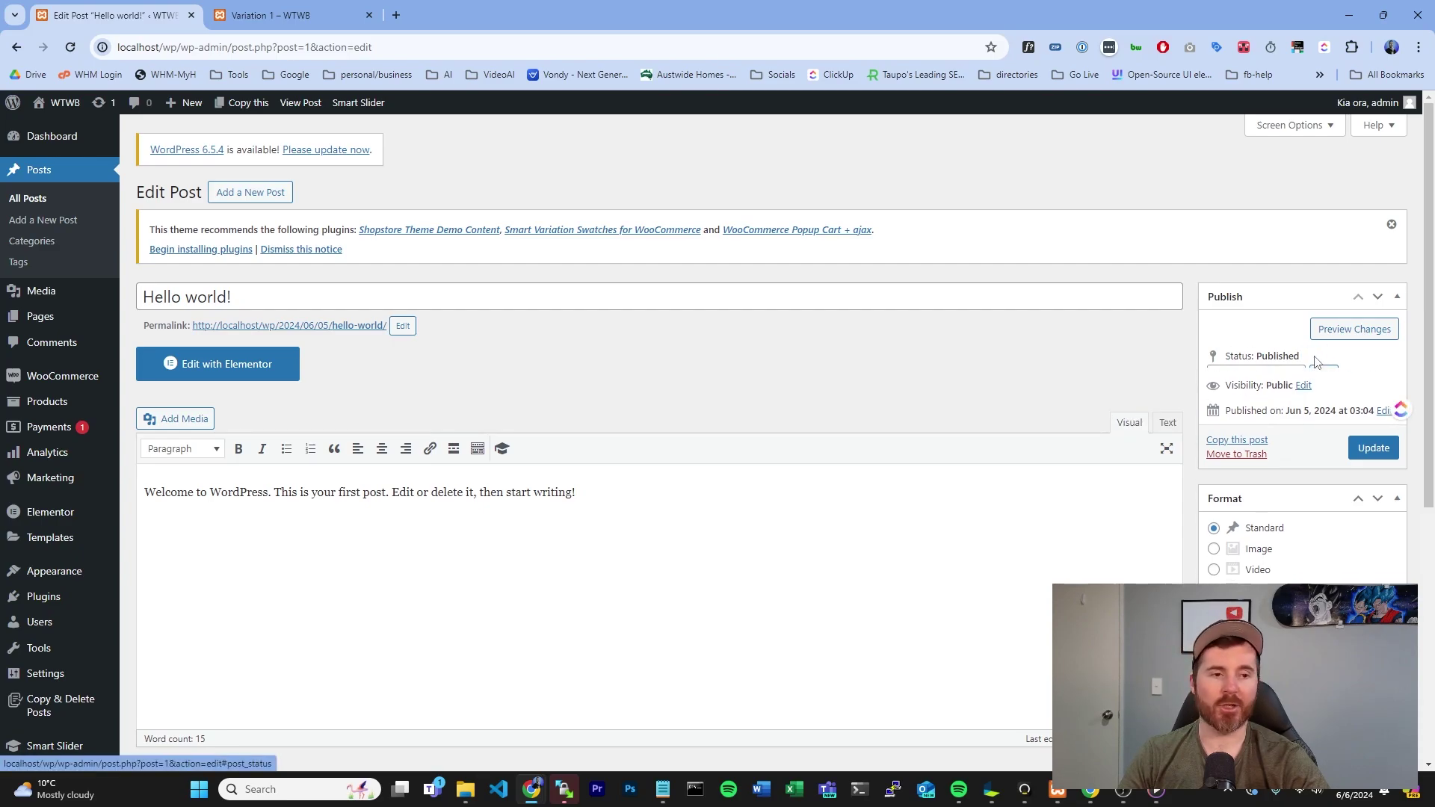
pyautogui.click(1271, 378)
pyautogui.click(1256, 428)
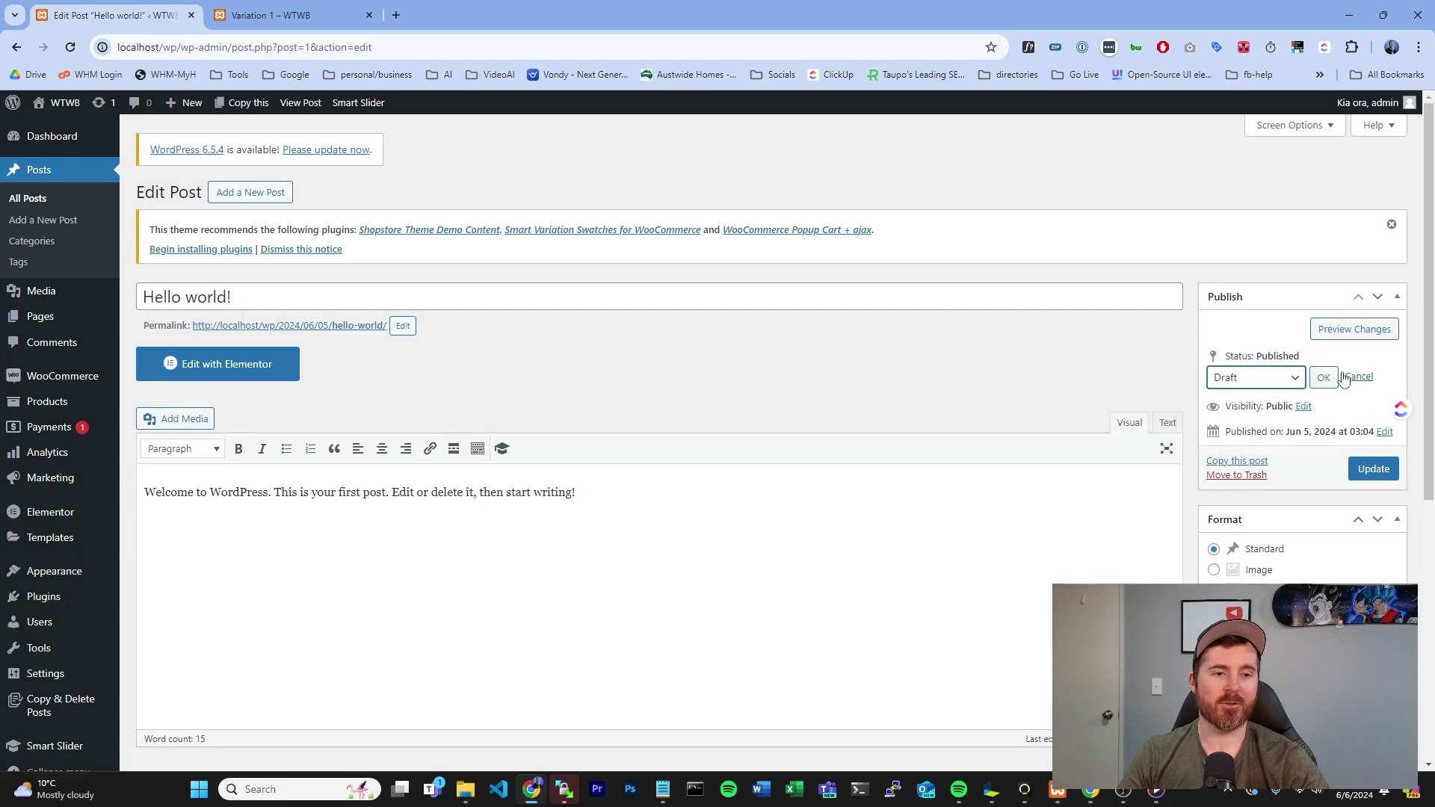
pyautogui.click(1324, 378)
pyautogui.click(1374, 444)
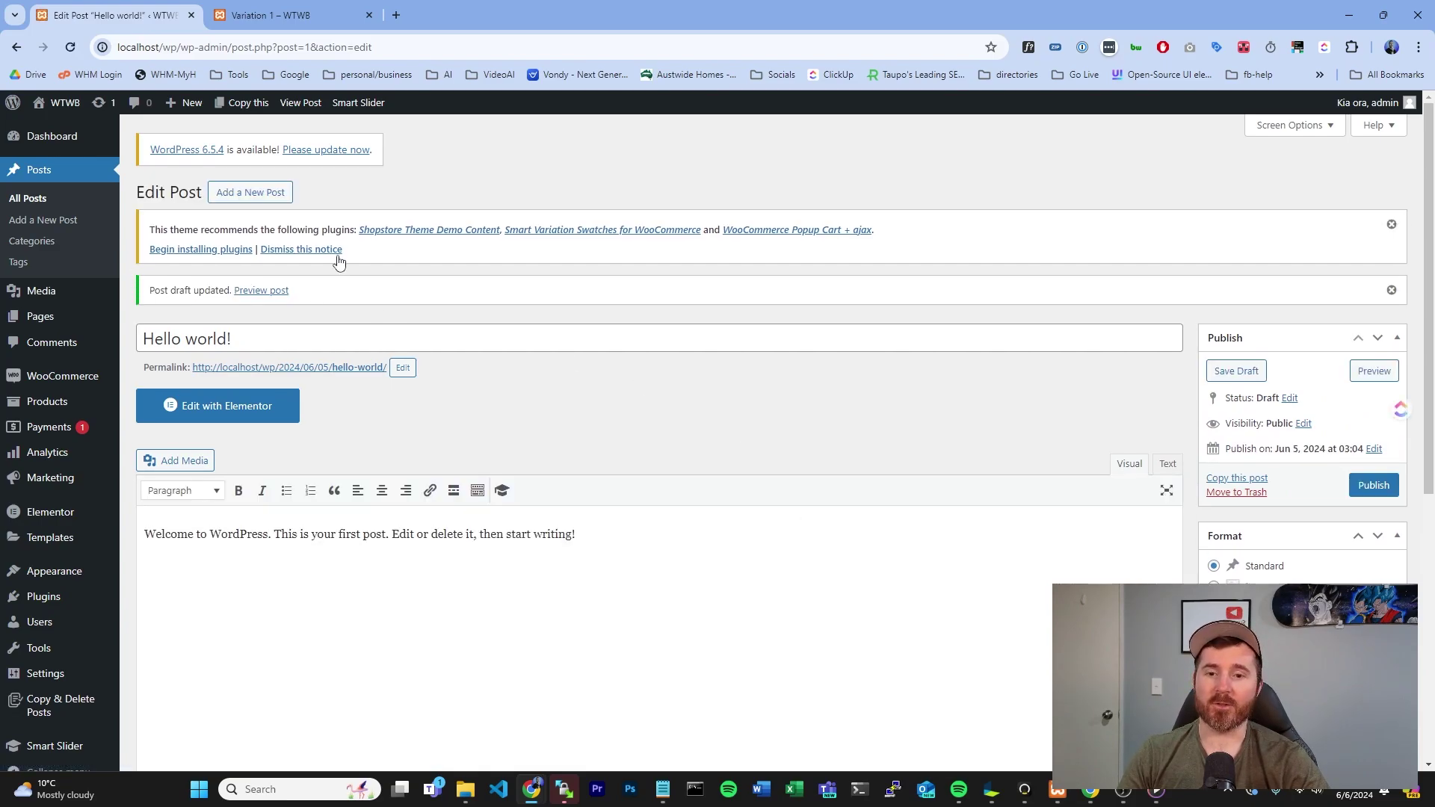
pyautogui.click(329, 367)
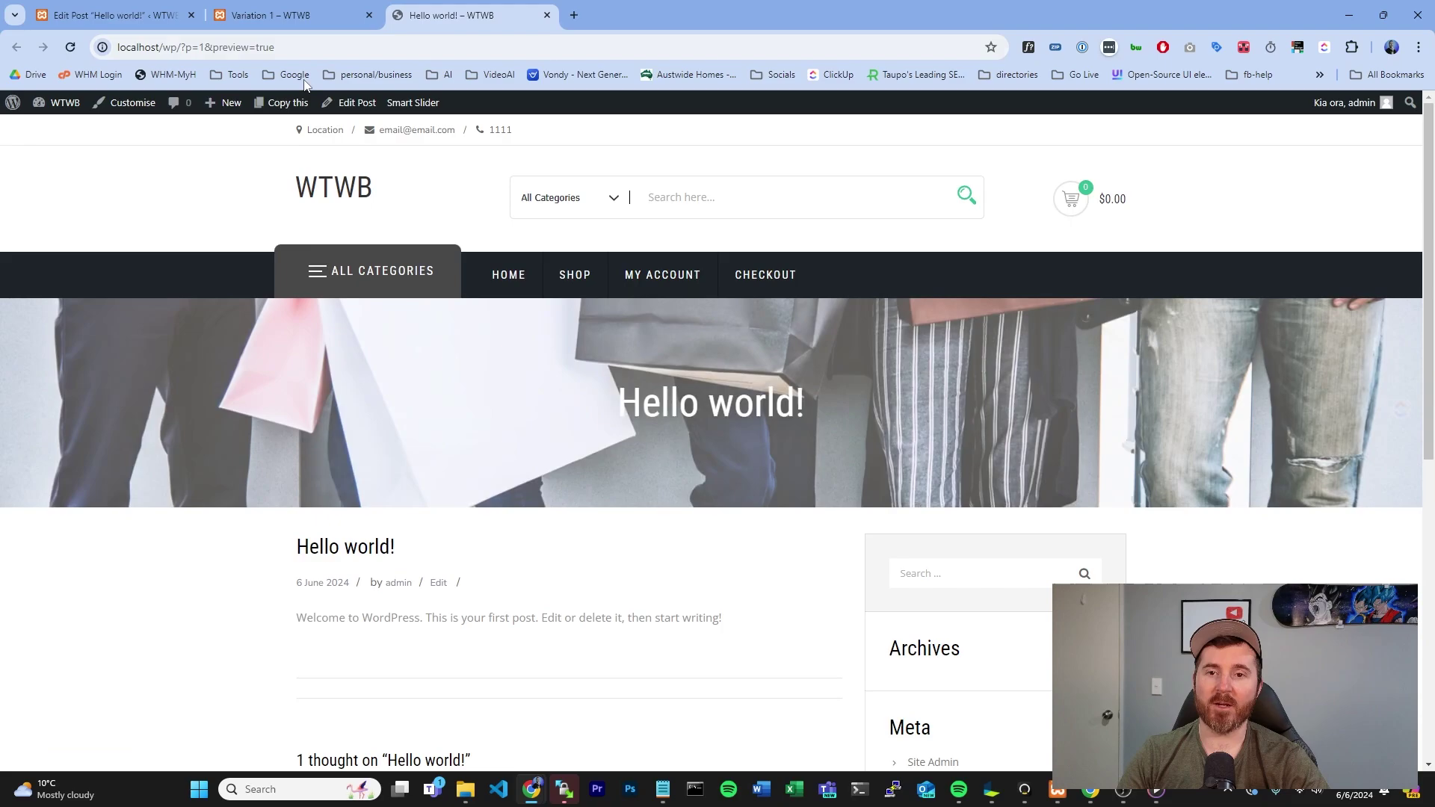
# Select the preview=true part of the preview tab's page address.
pyautogui.moveTo(214, 47); pyautogui.dragTo(274, 48)
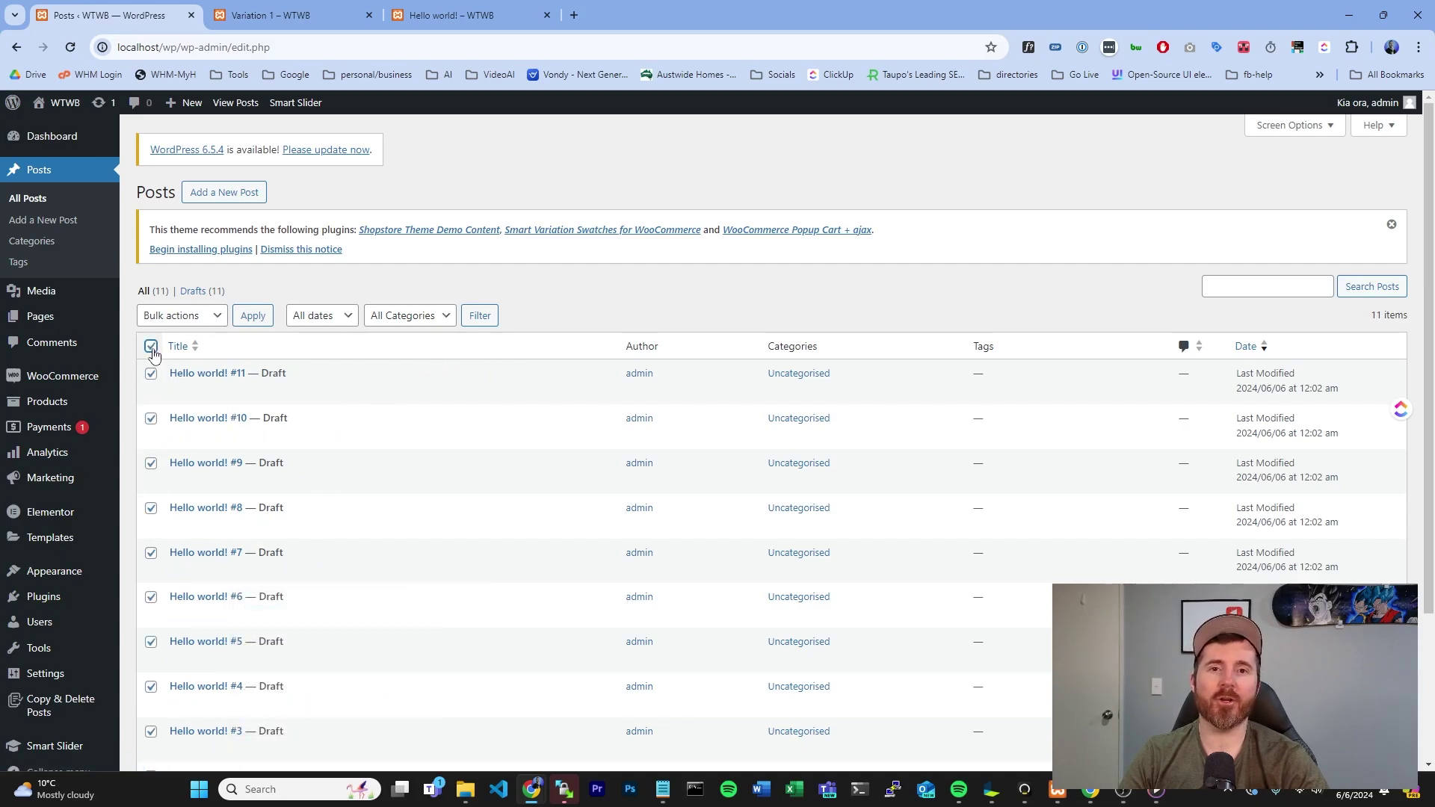
# Select the Hello world! #11, #10, #9 and #7 posts in the posts list.
pyautogui.click(178, 320)
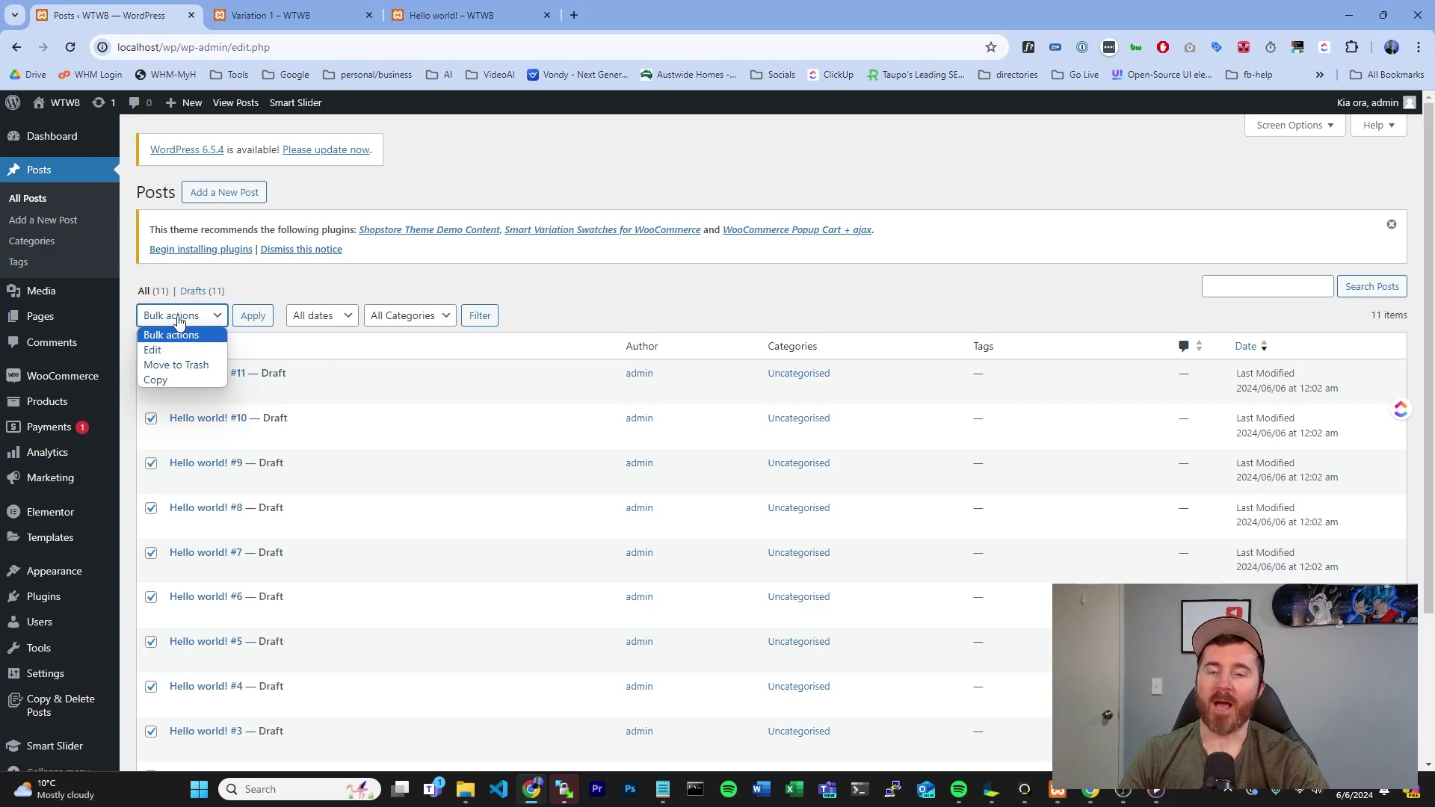
pyautogui.click(182, 335)
pyautogui.click(151, 347)
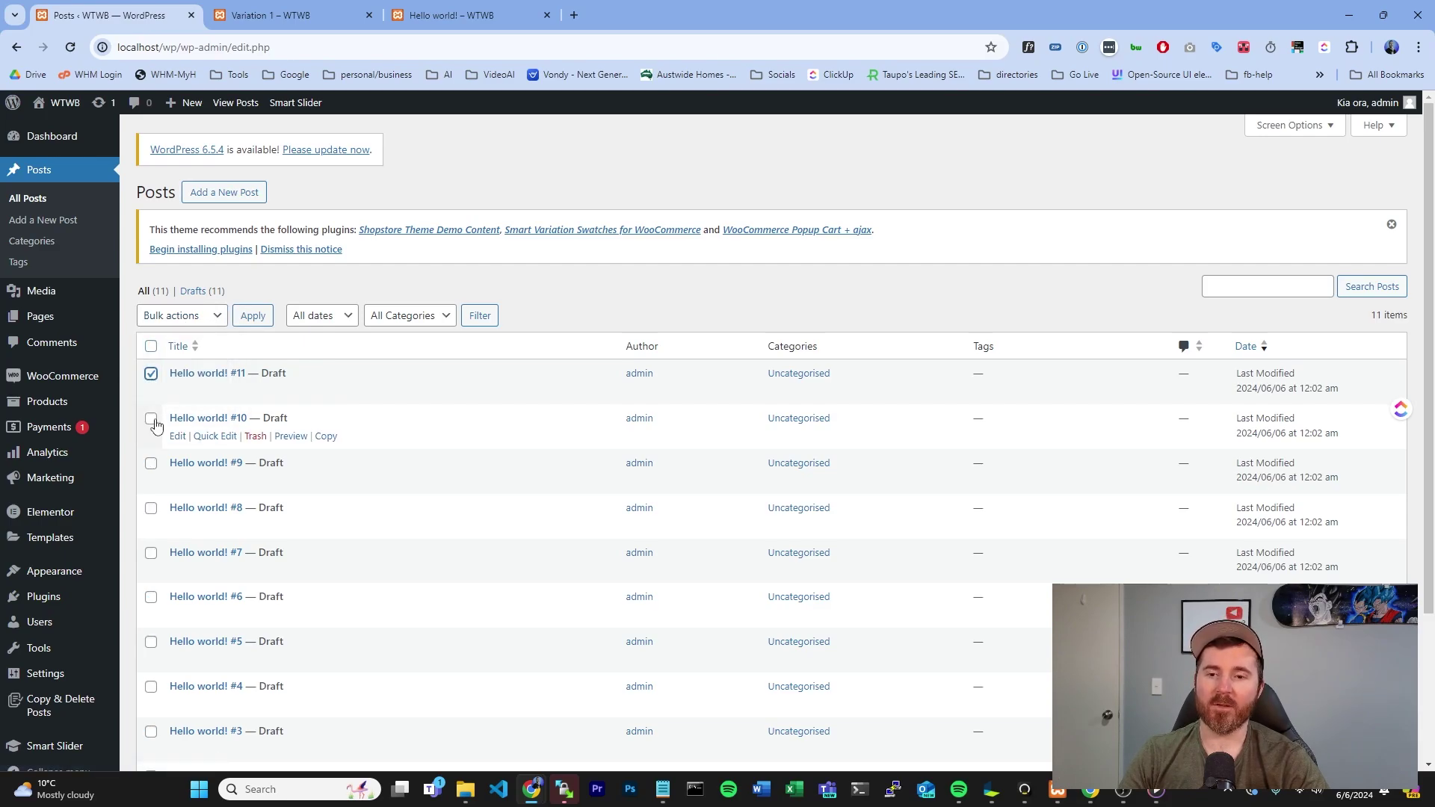
pyautogui.click(151, 374)
pyautogui.click(151, 418)
pyautogui.click(151, 462)
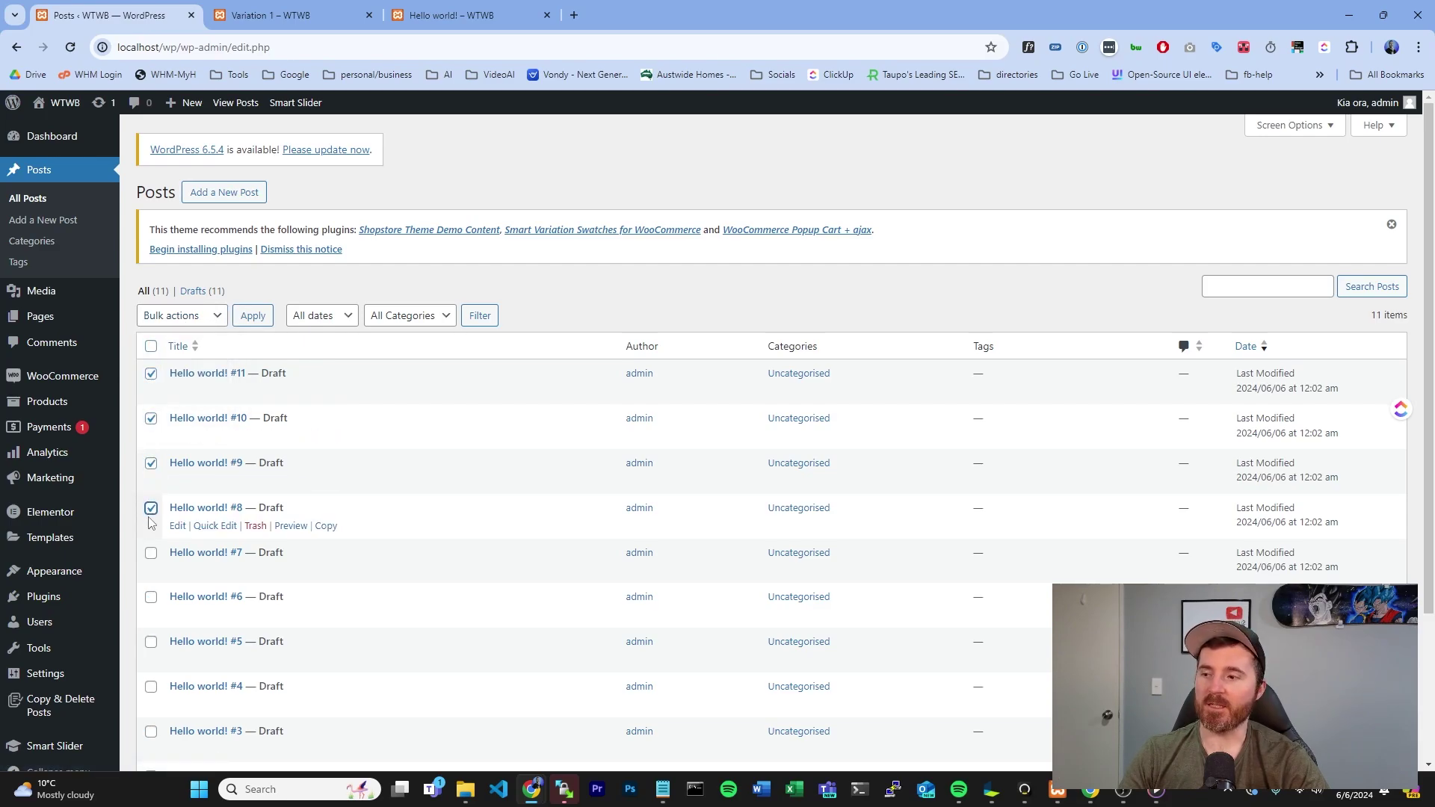
pyautogui.click(151, 552)
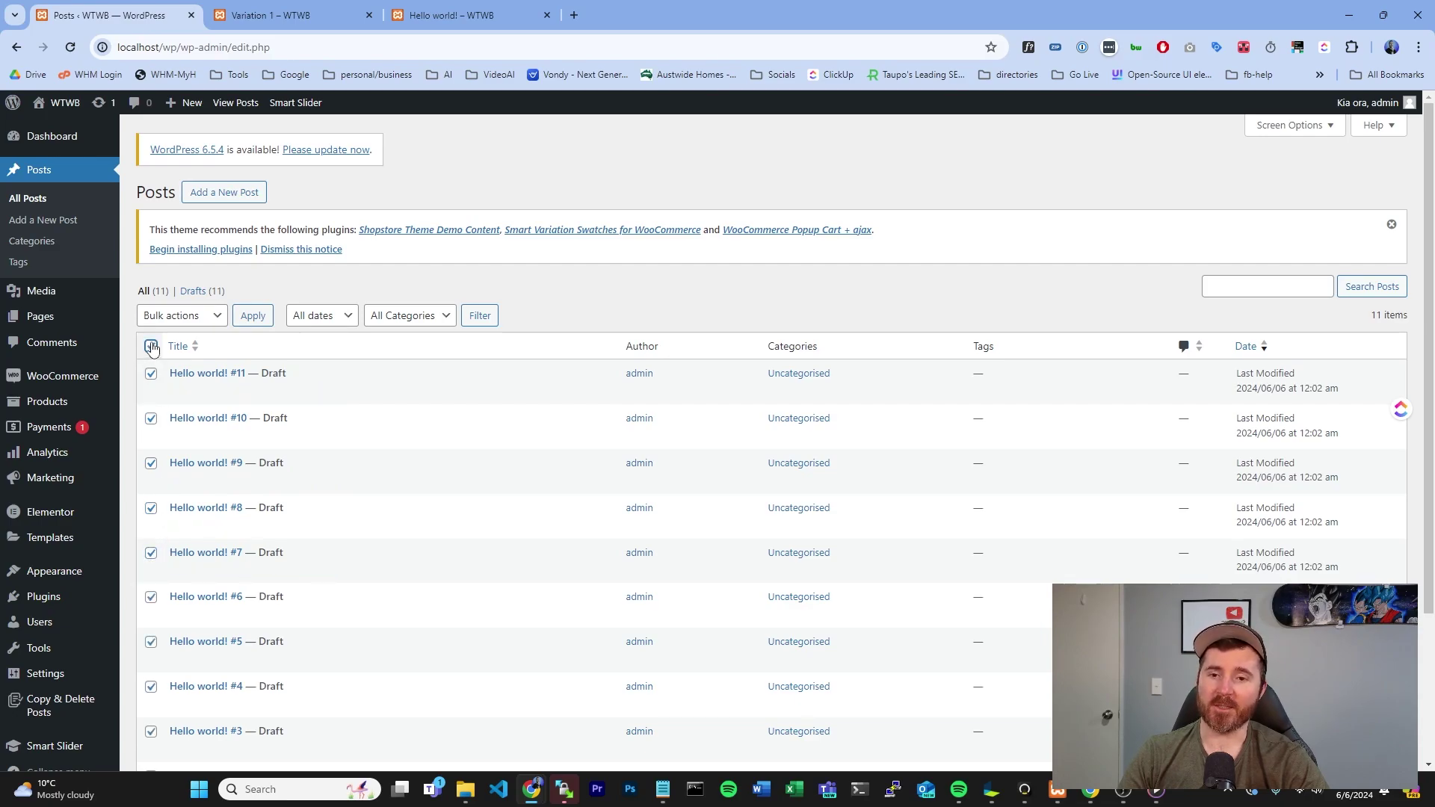
# Bulk edit the selected posts to Published status and update them.
pyautogui.click(207, 317)
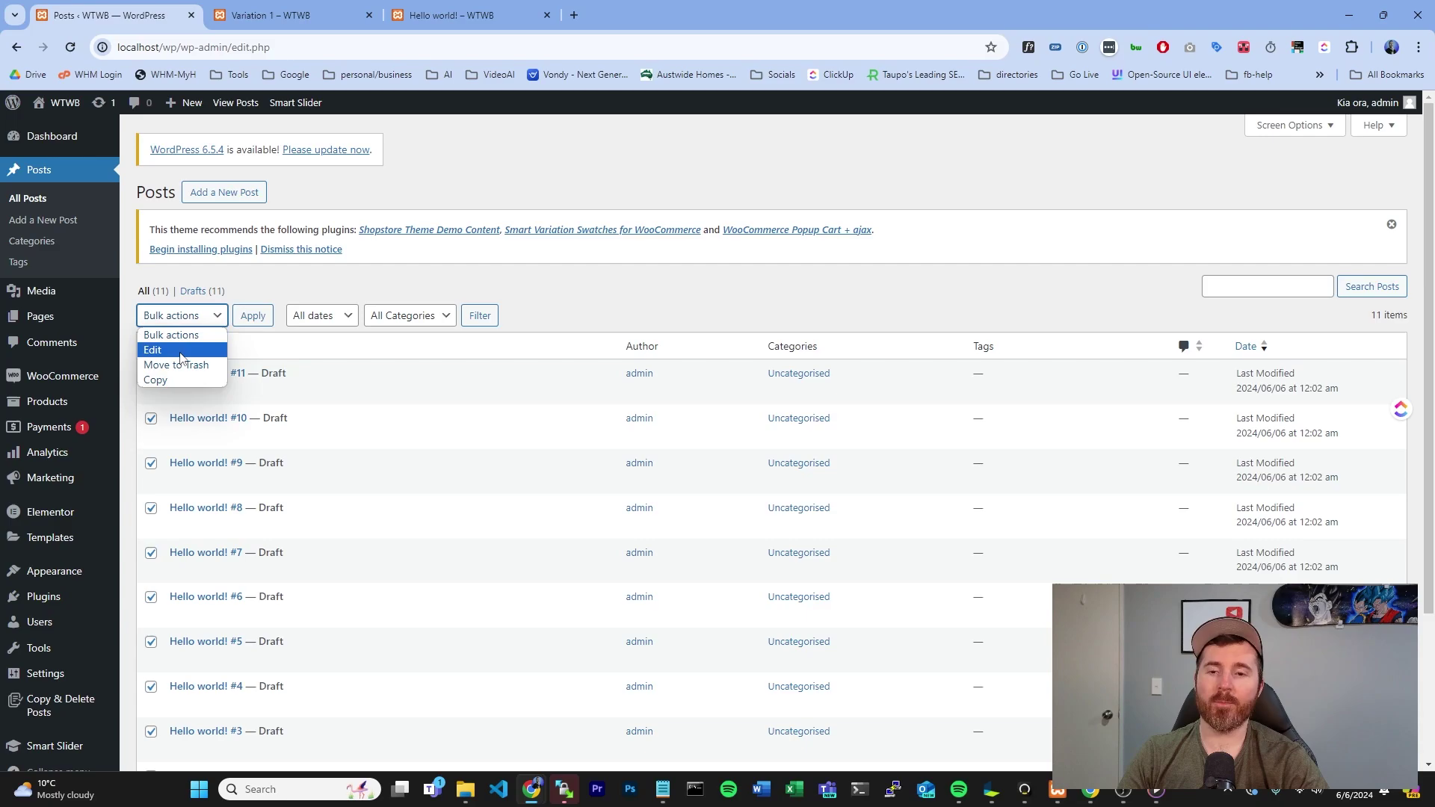
pyautogui.click(187, 350)
pyautogui.click(254, 317)
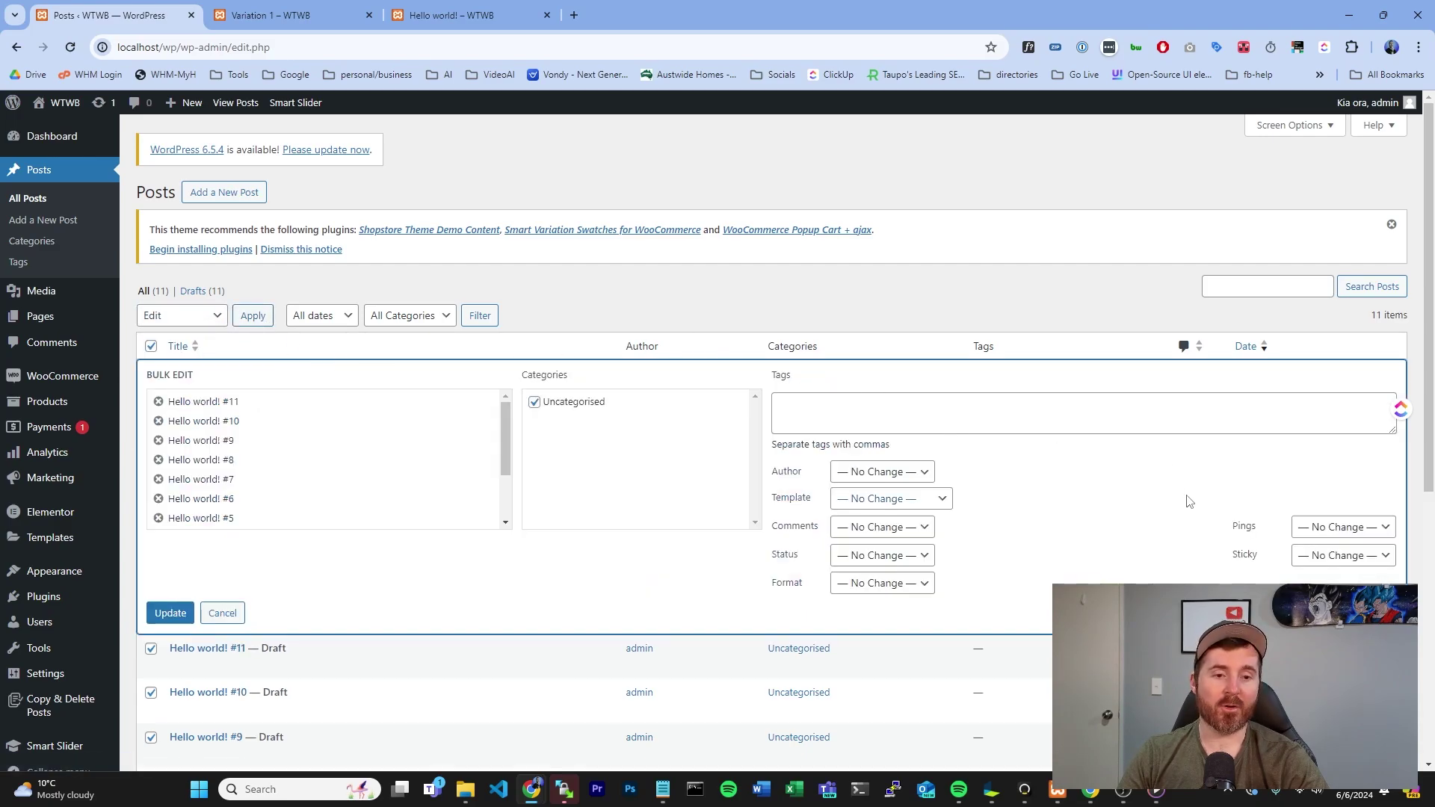
pyautogui.click(918, 569)
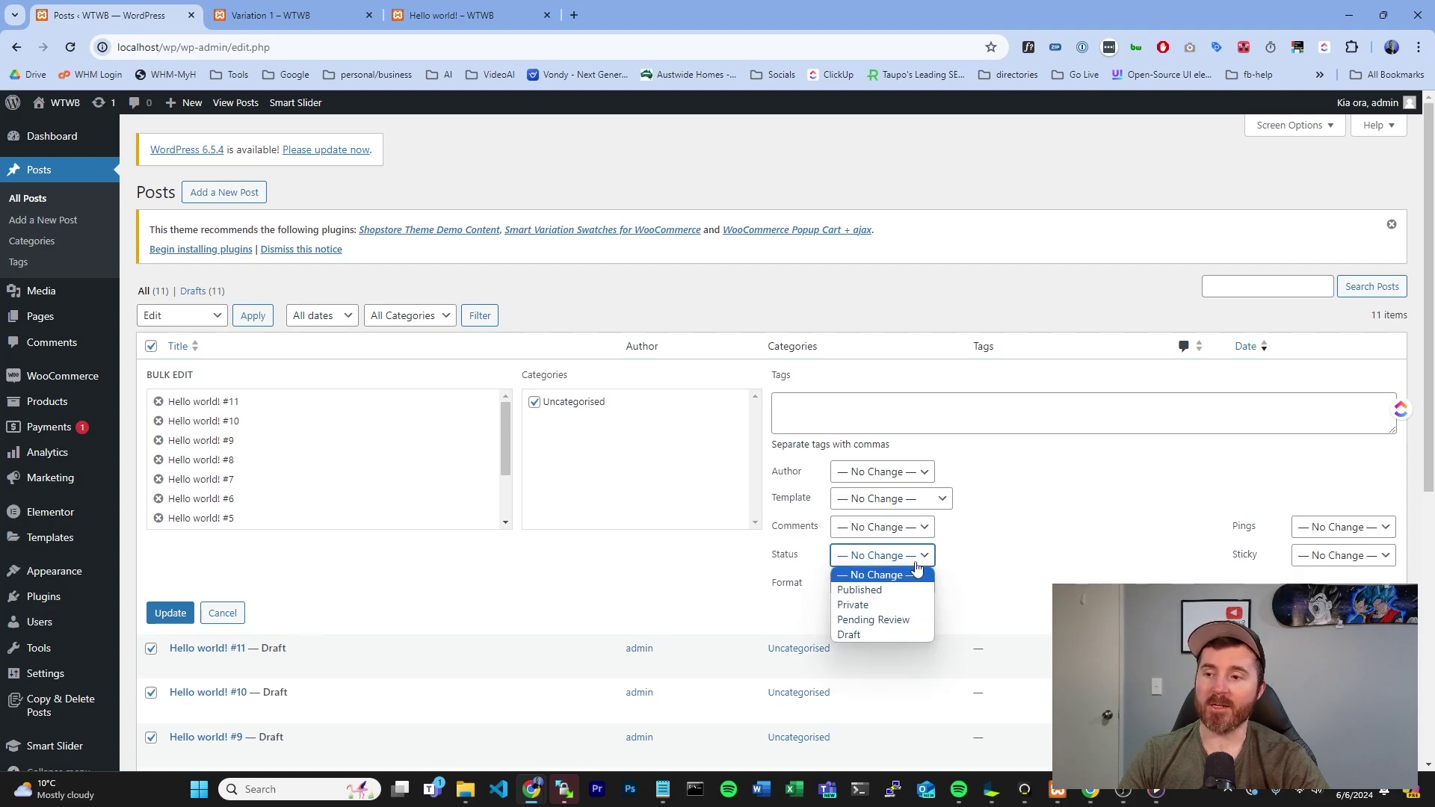
pyautogui.click(884, 591)
pyautogui.click(169, 614)
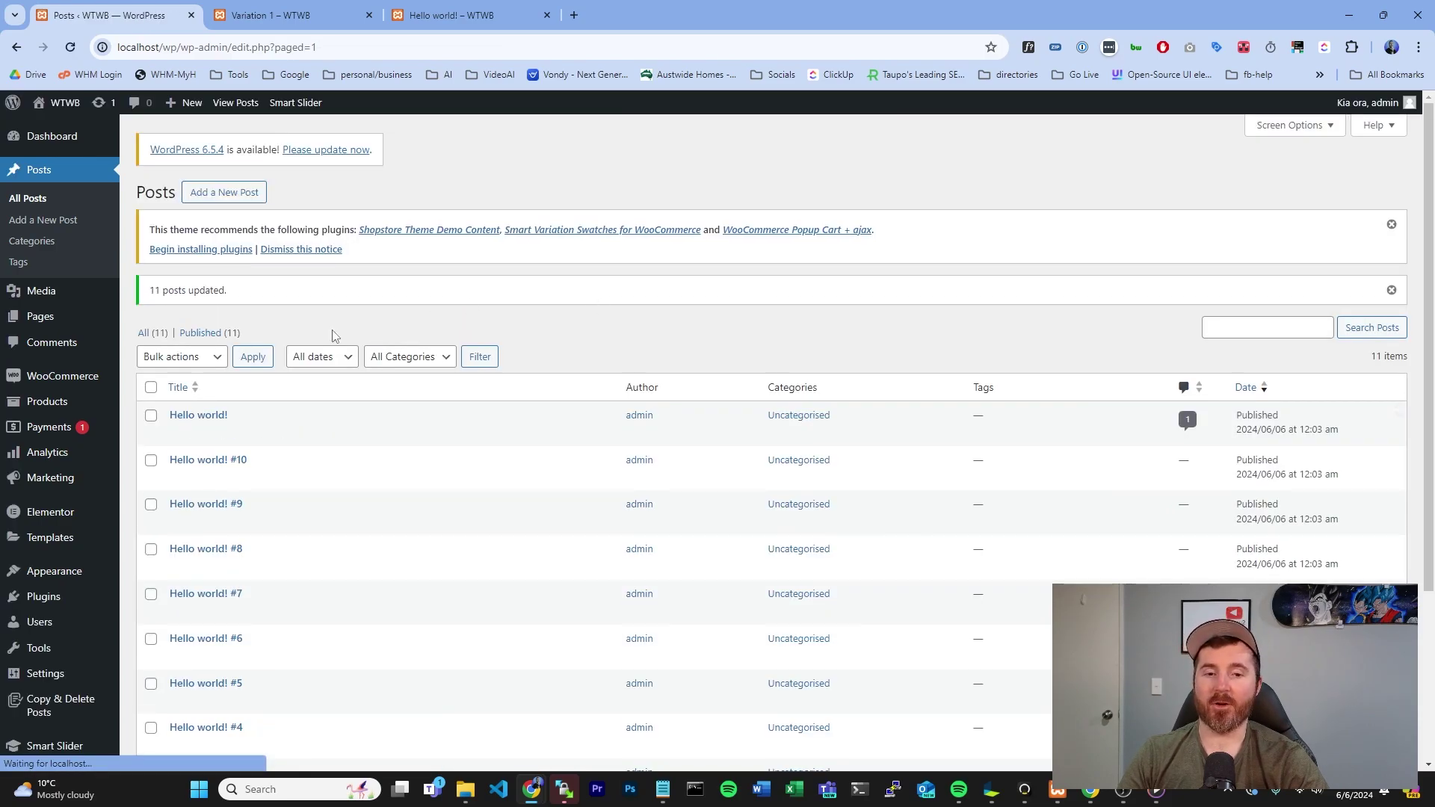
# Quick edit the Cart page from the pages list, keeping its status Published.
pyautogui.scroll(-1, 551, 560)
pyautogui.scroll(-1, 551, 559)
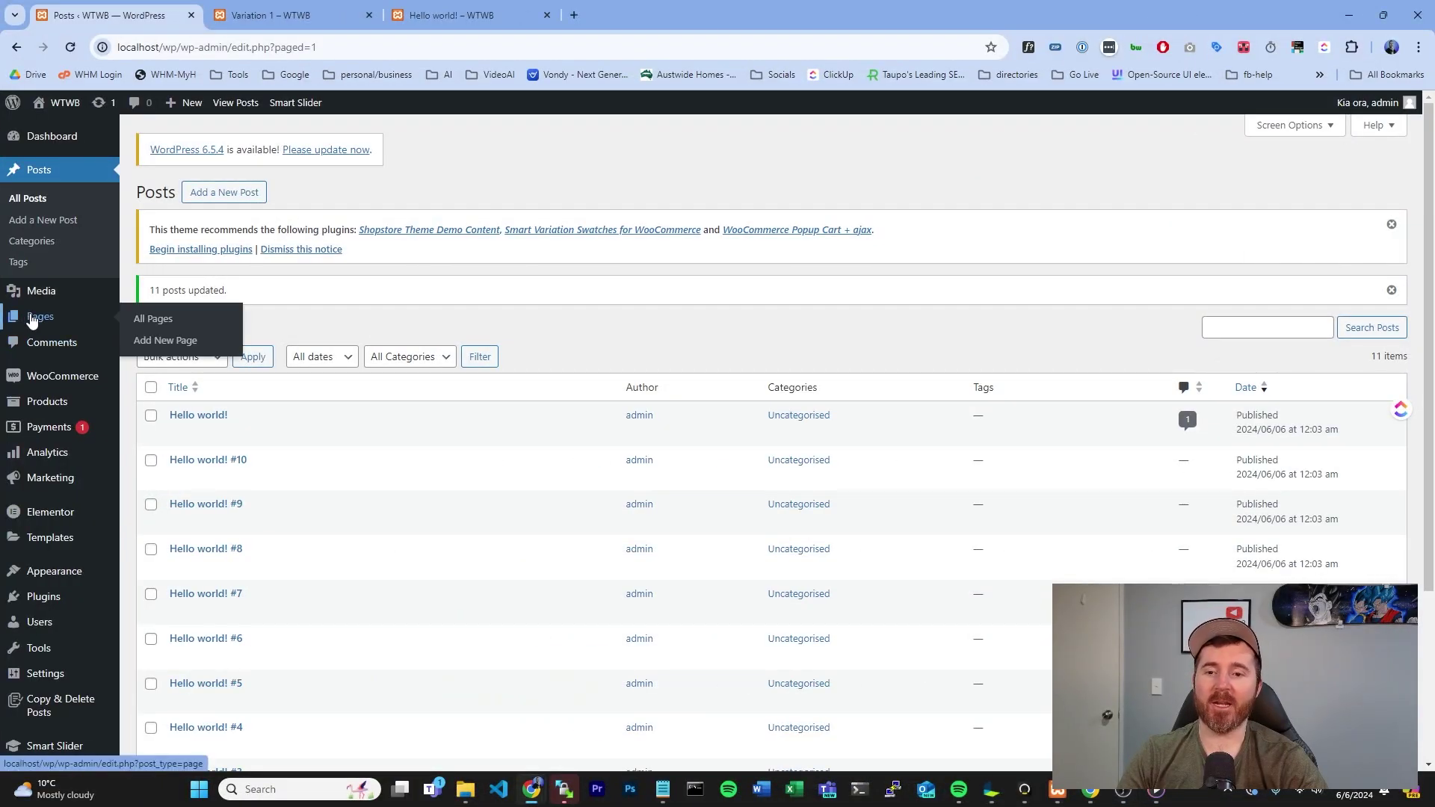
pyautogui.click(31, 320)
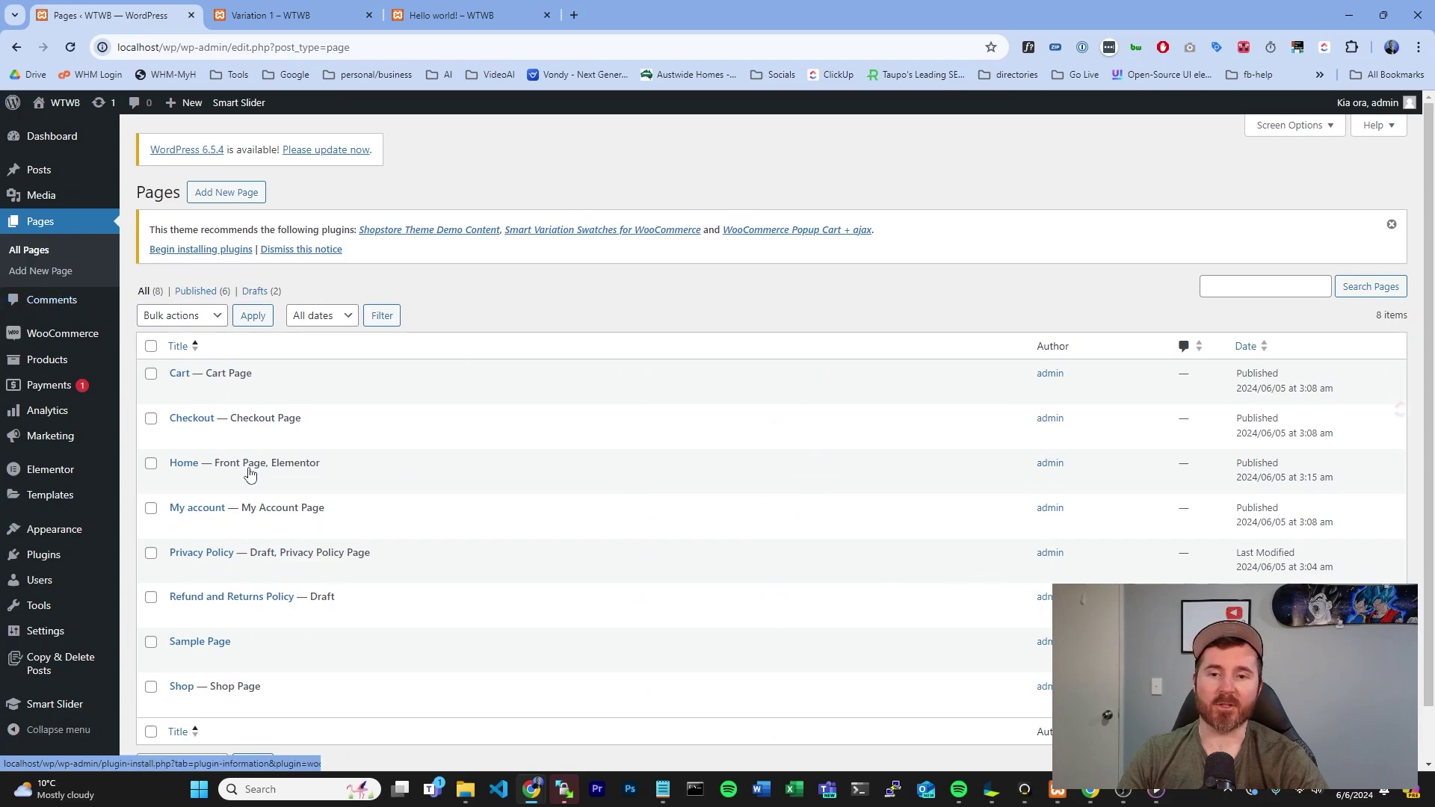
pyautogui.click(313, 525)
pyautogui.scroll(-1, 630, 450)
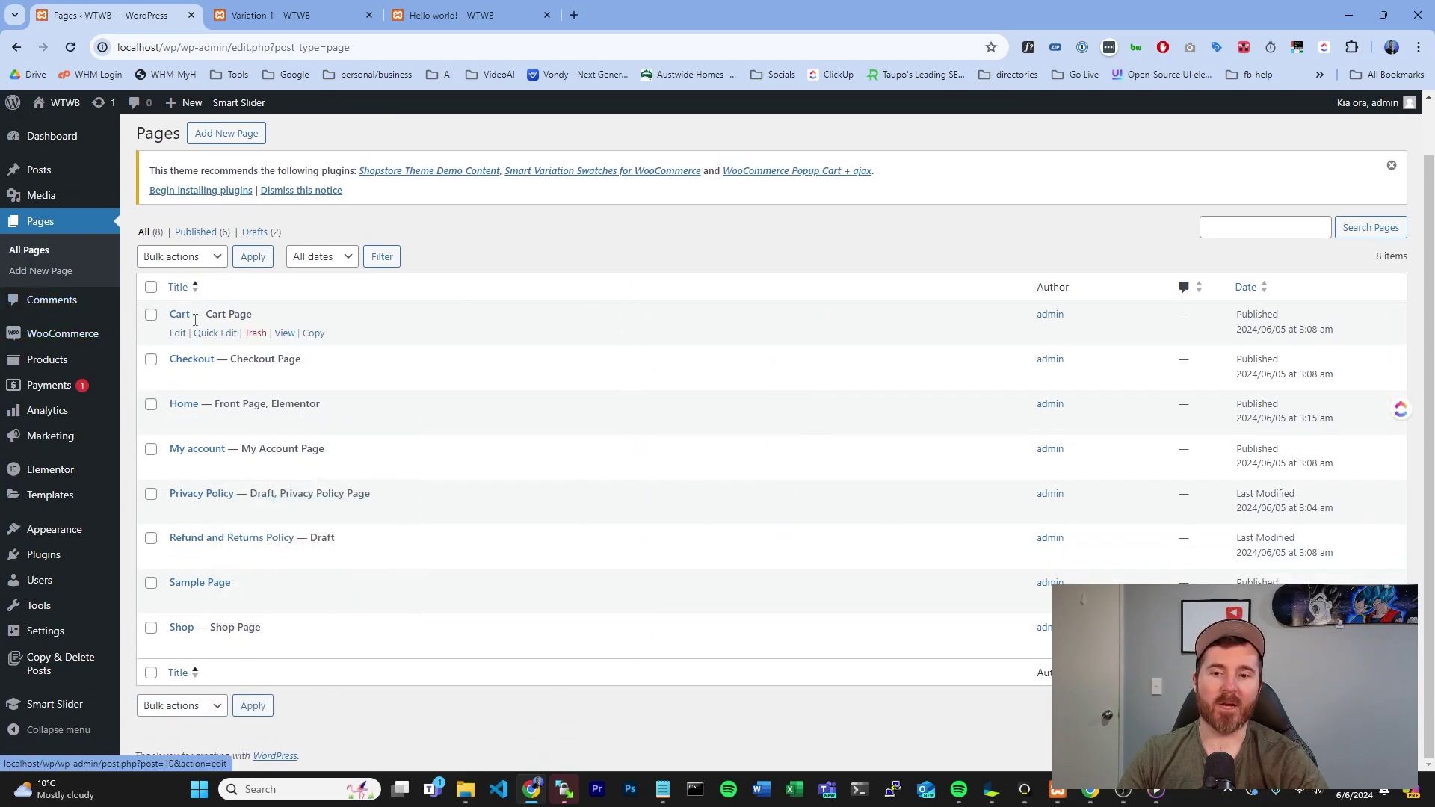
pyautogui.click(215, 333)
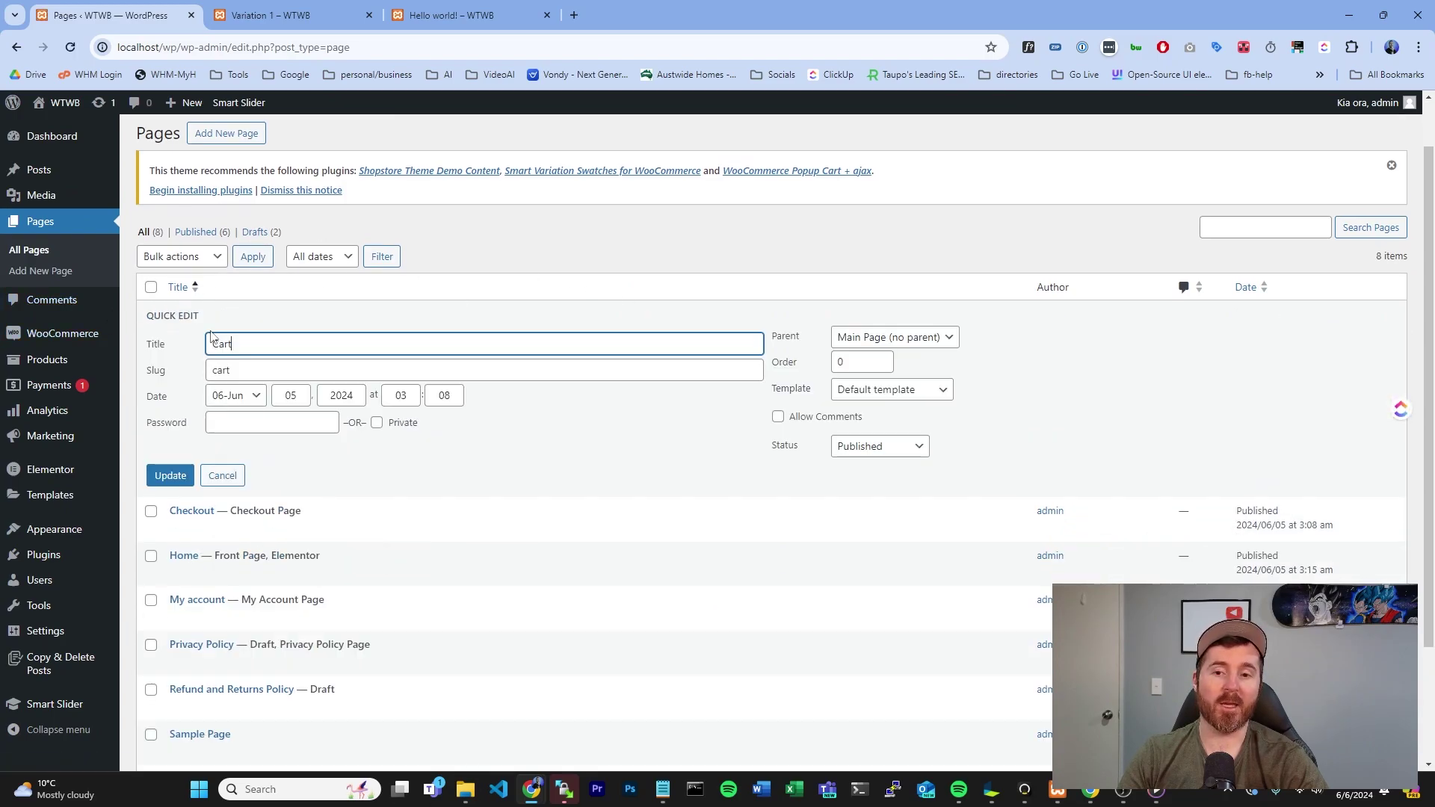
pyautogui.click(879, 447)
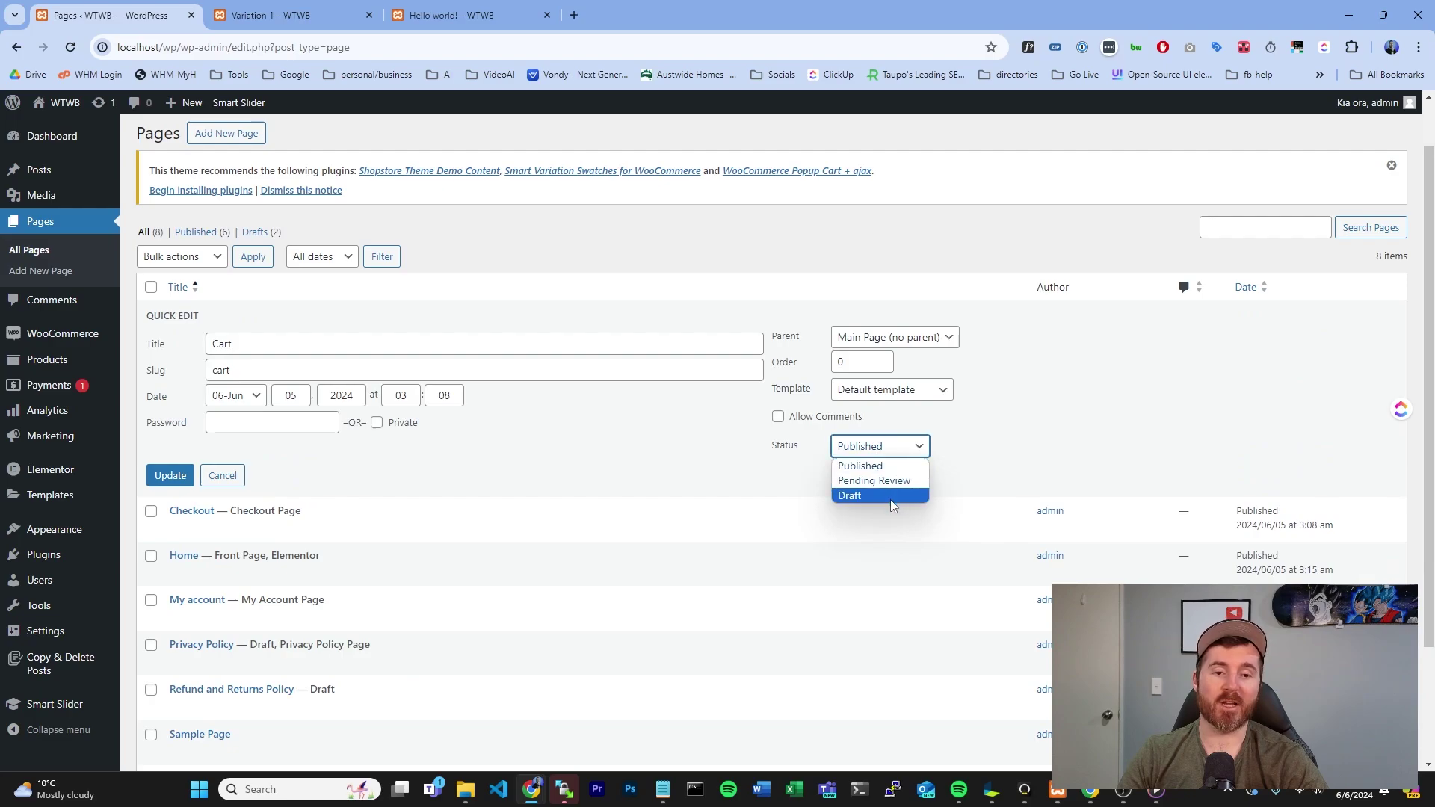
pyautogui.click(922, 447)
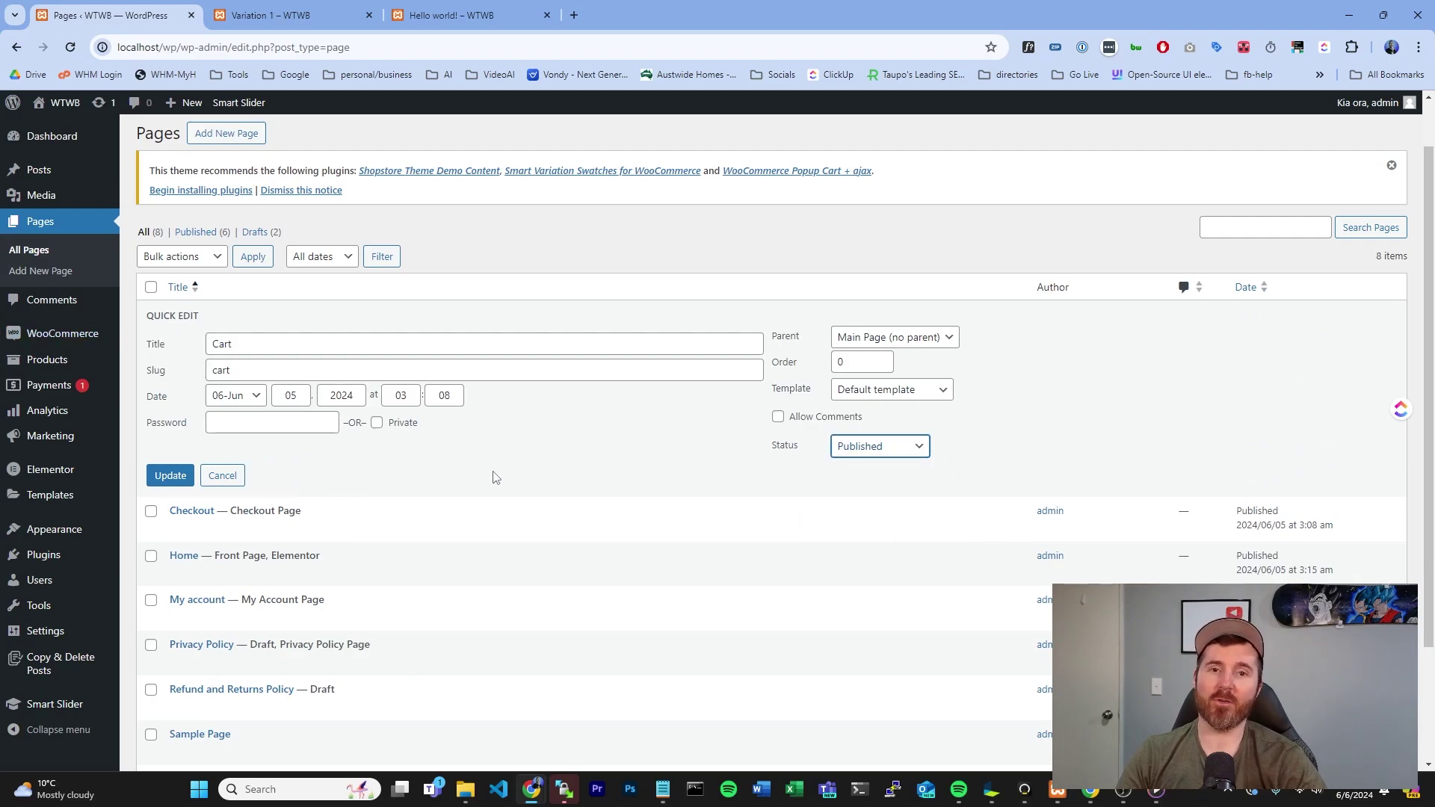
pyautogui.click(173, 257)
# Close the bulk actions list without applying any action.
pyautogui.click(174, 263)
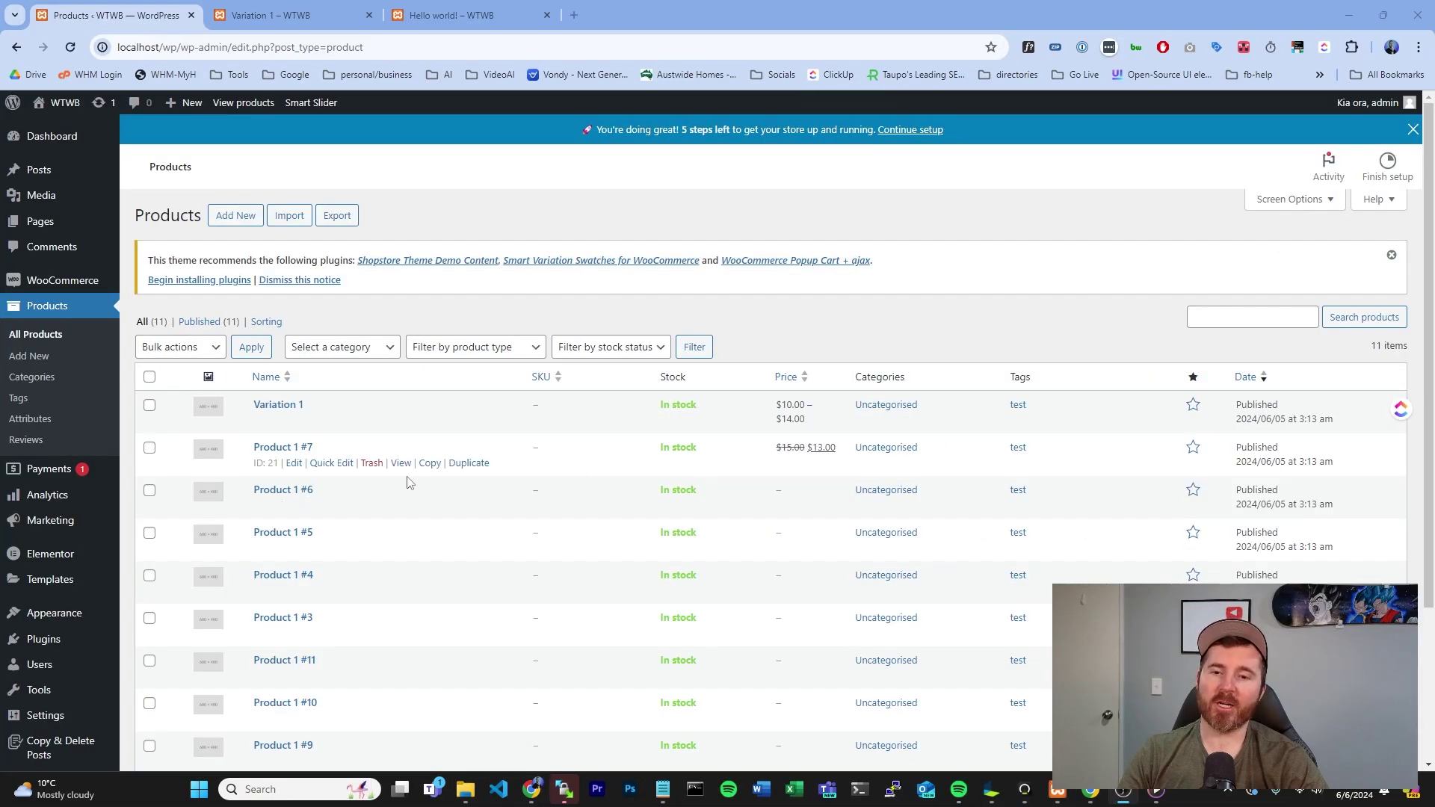
# Quick edit Product 1 #7, leaving its status as Published.
pyautogui.click(321, 464)
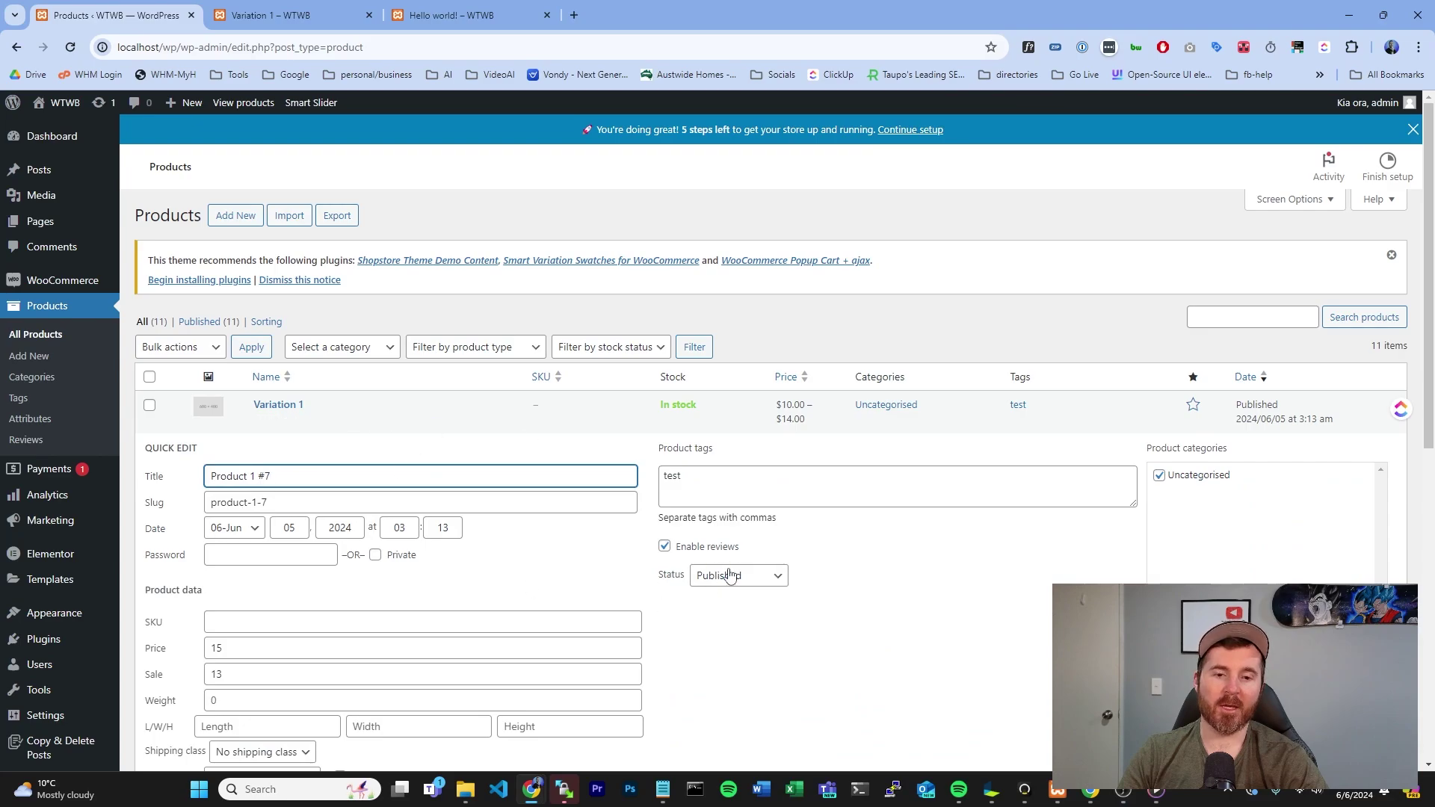
pyautogui.click(730, 575)
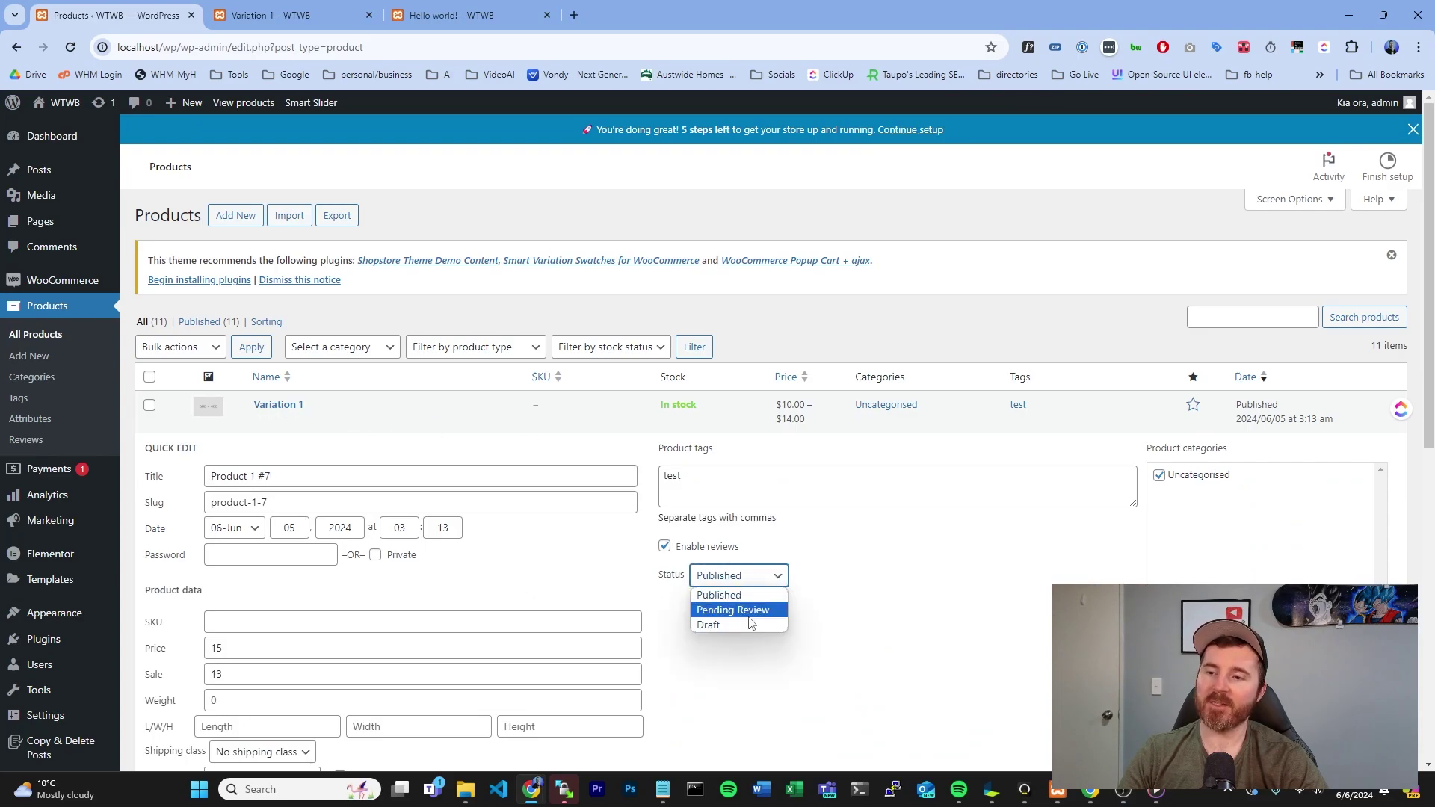
pyautogui.click(781, 576)
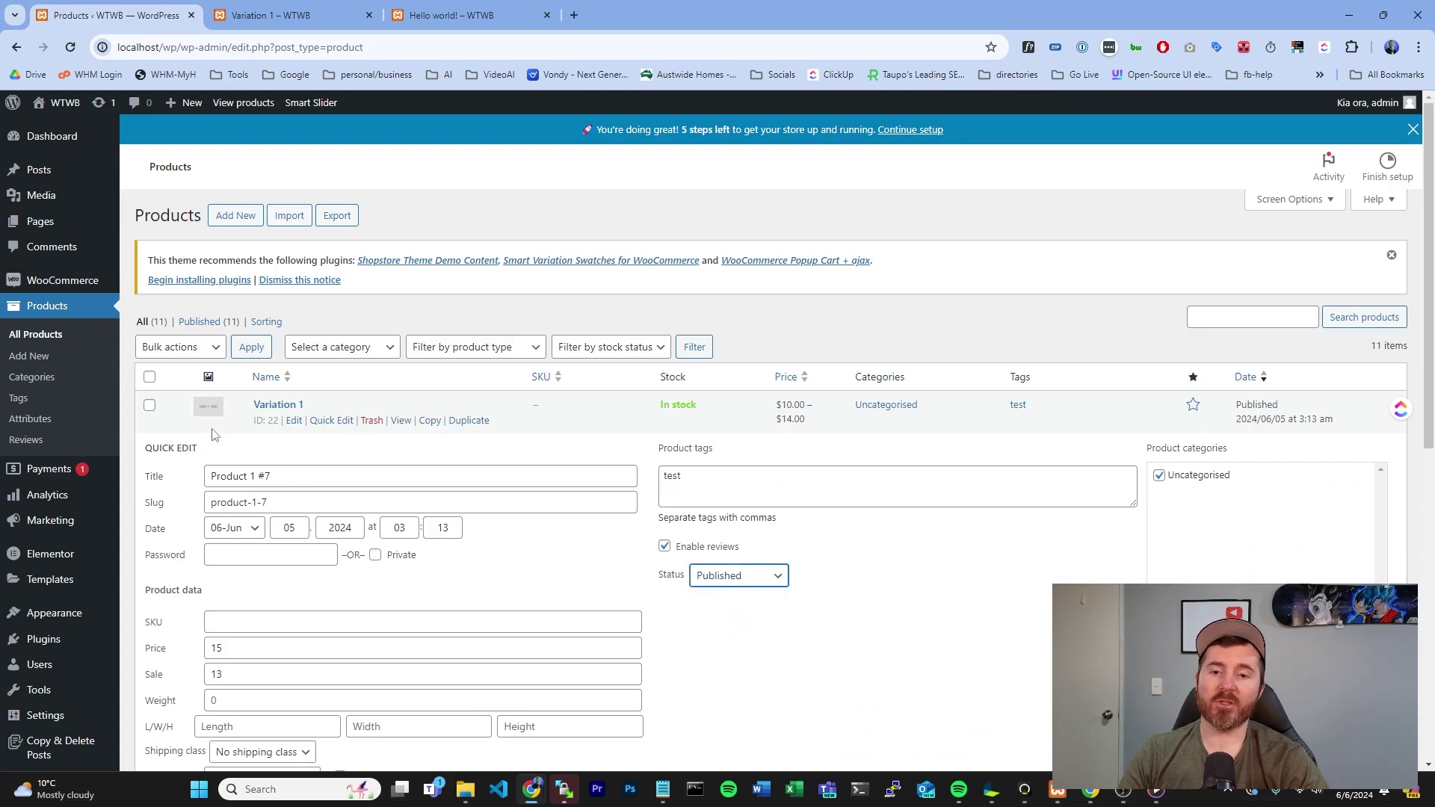
pyautogui.click(187, 349)
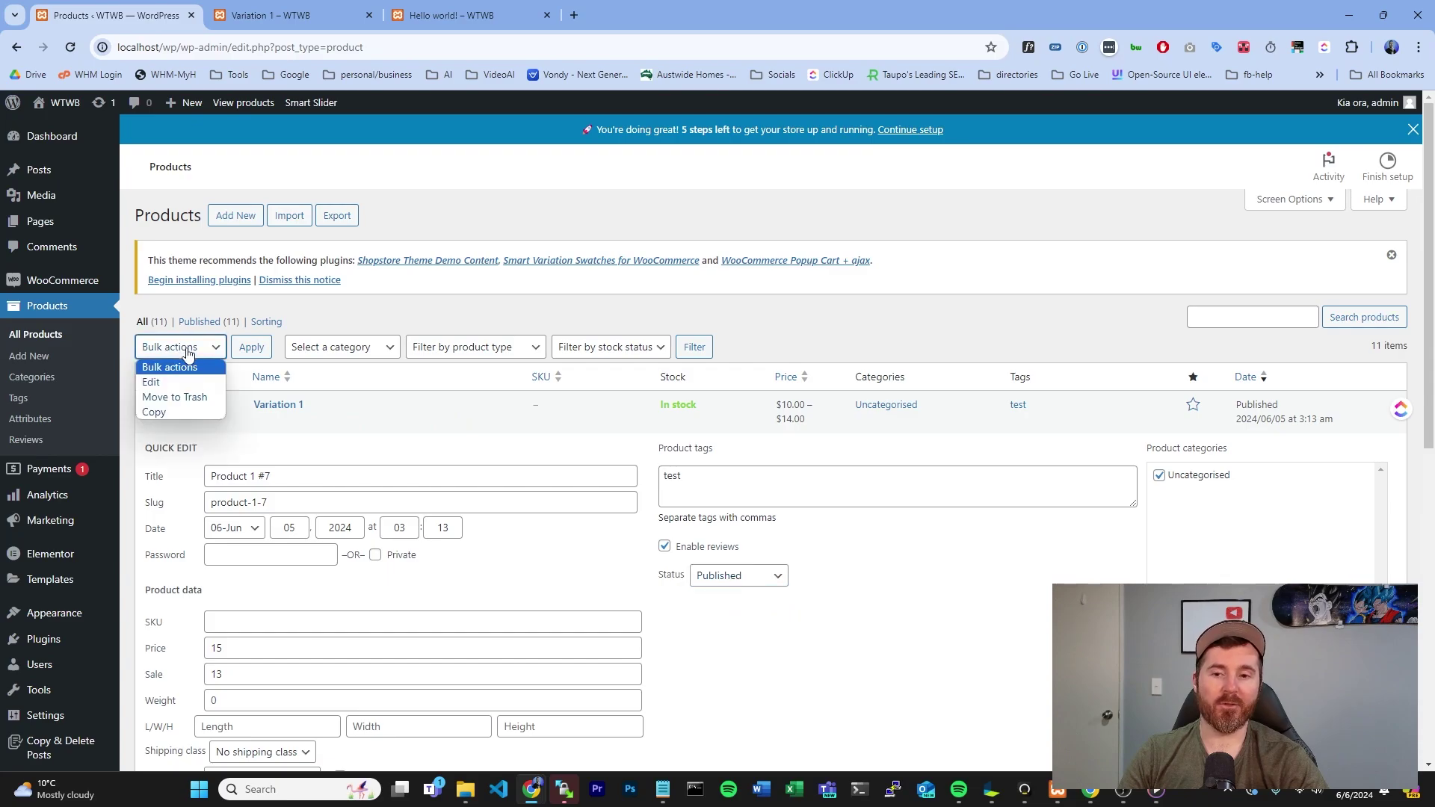
pyautogui.click(187, 349)
# Edit the Variation 1 product and keep its publish status as Published.
pyautogui.click(276, 408)
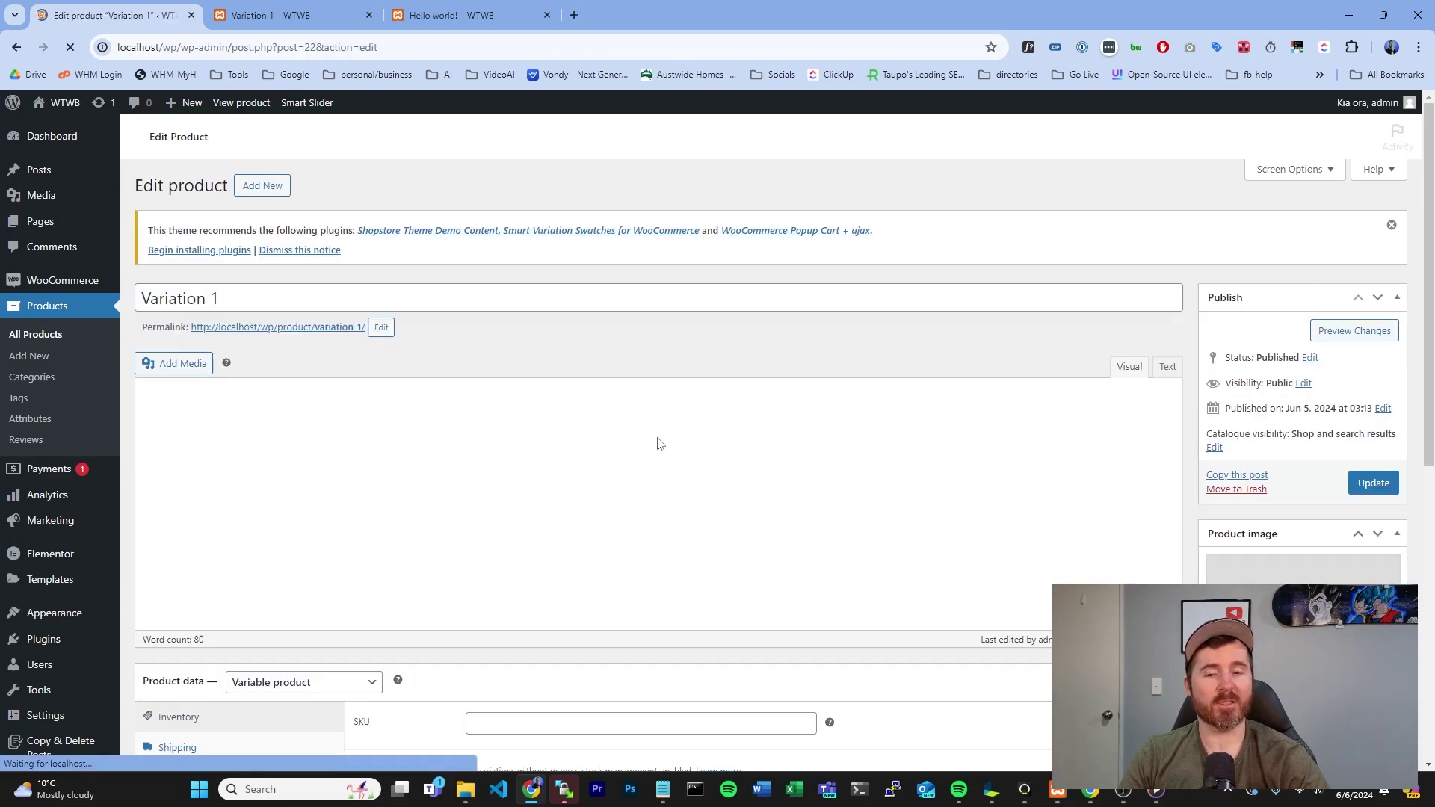
pyautogui.scroll(-1, 673, 449)
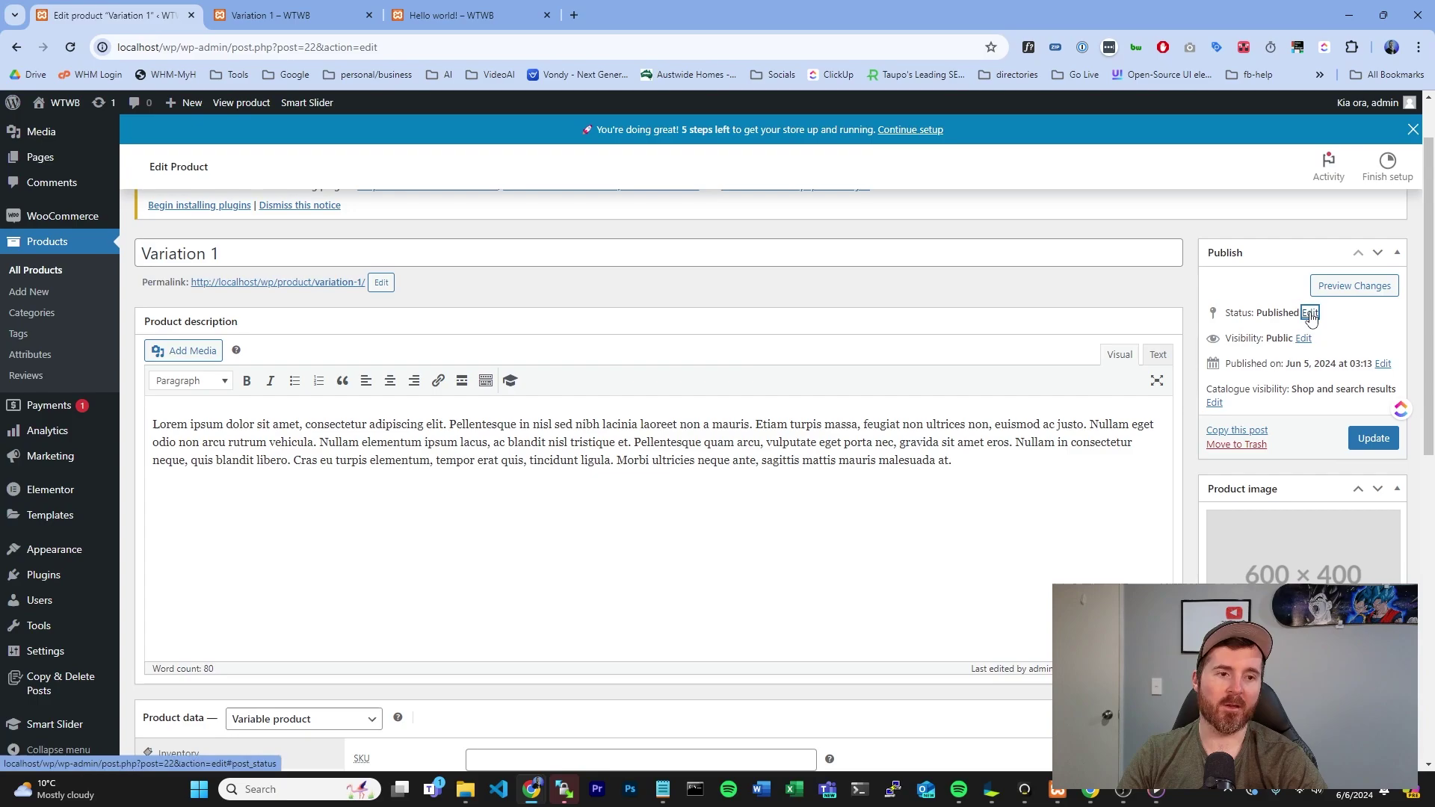
pyautogui.click(1310, 312)
pyautogui.click(1270, 335)
pyautogui.click(1269, 338)
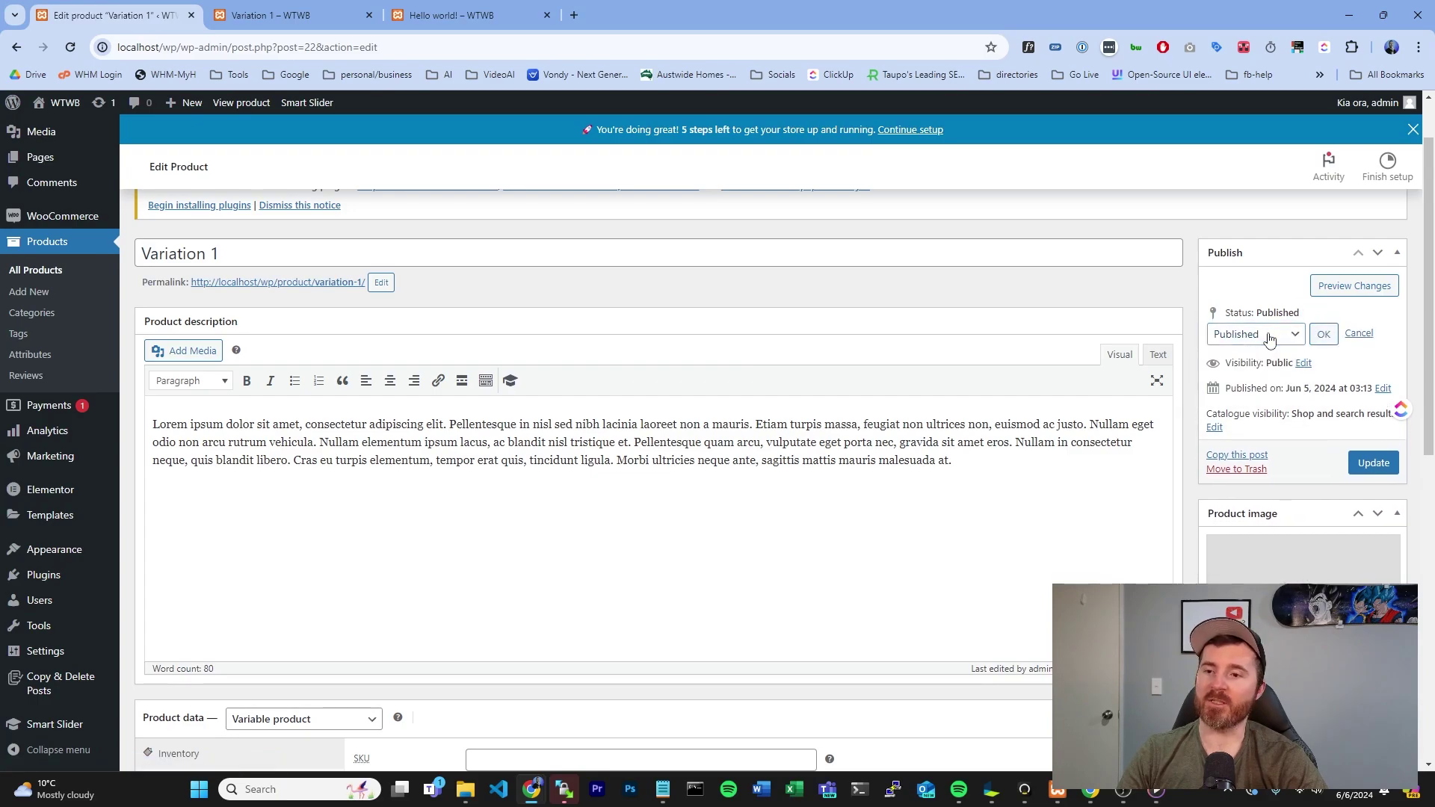
pyautogui.scroll(-4, 448, 314)
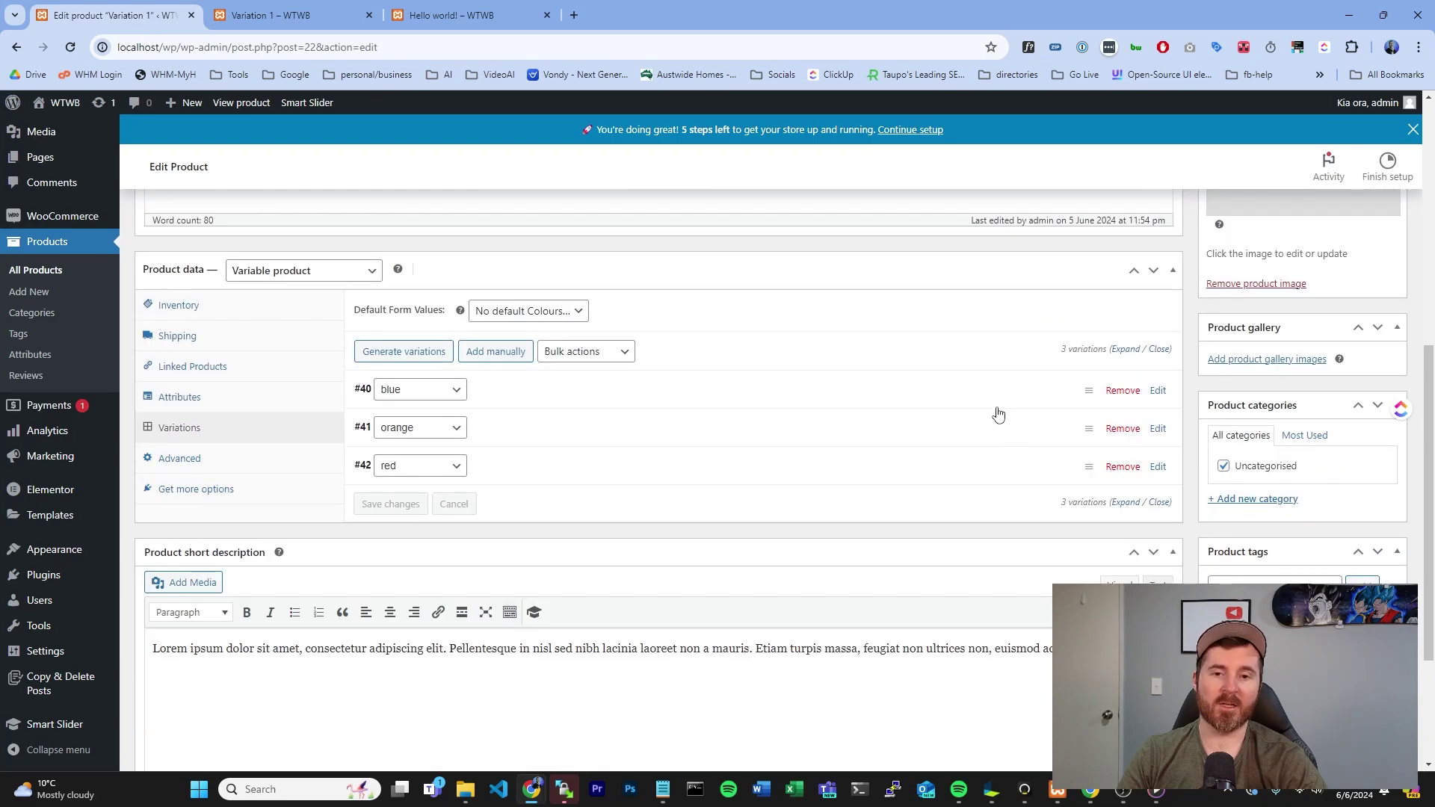
# Expand the blue variation #40 and set its stock status to Out of stock.
pyautogui.click(529, 479)
pyautogui.click(513, 434)
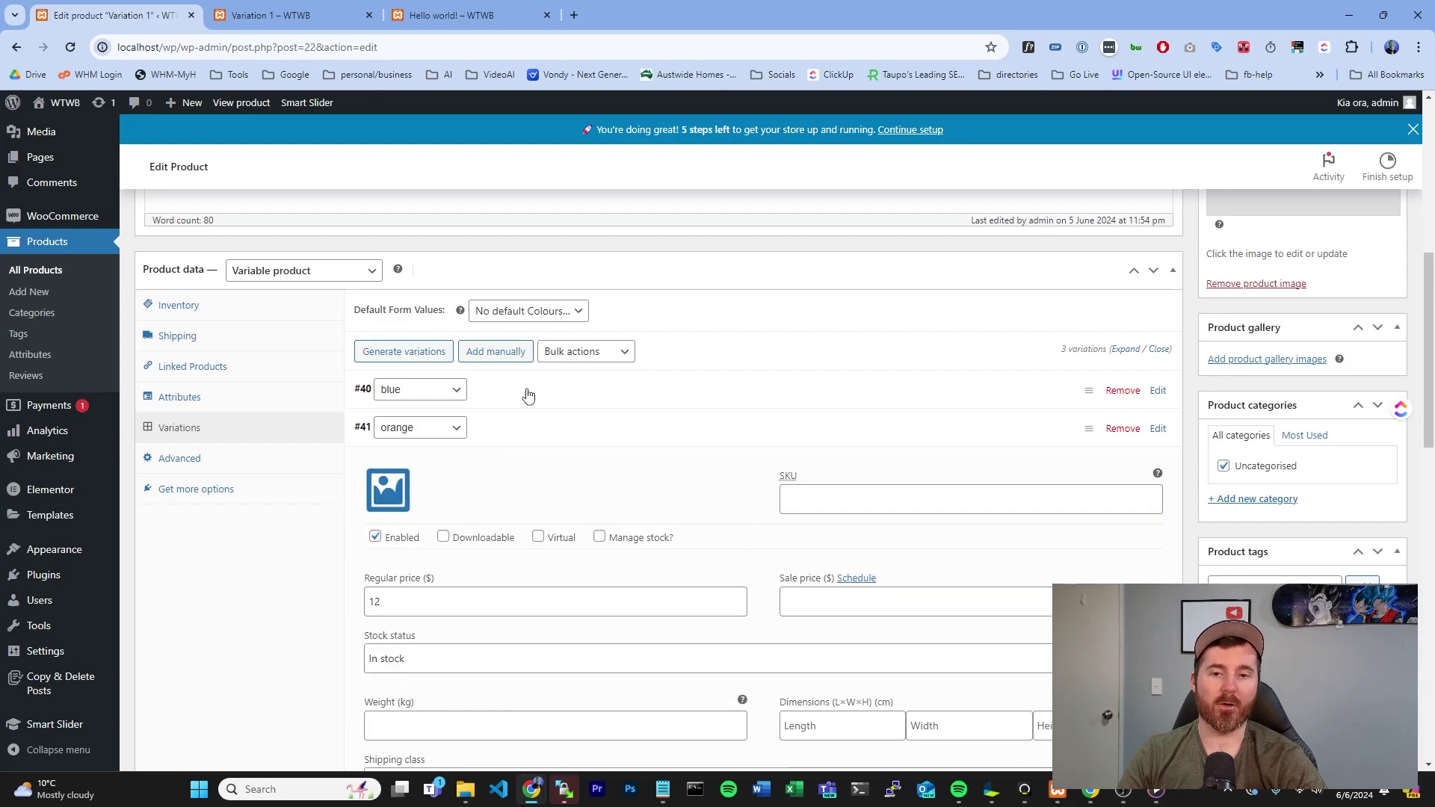
pyautogui.click(661, 396)
pyautogui.scroll(-2, 460, 426)
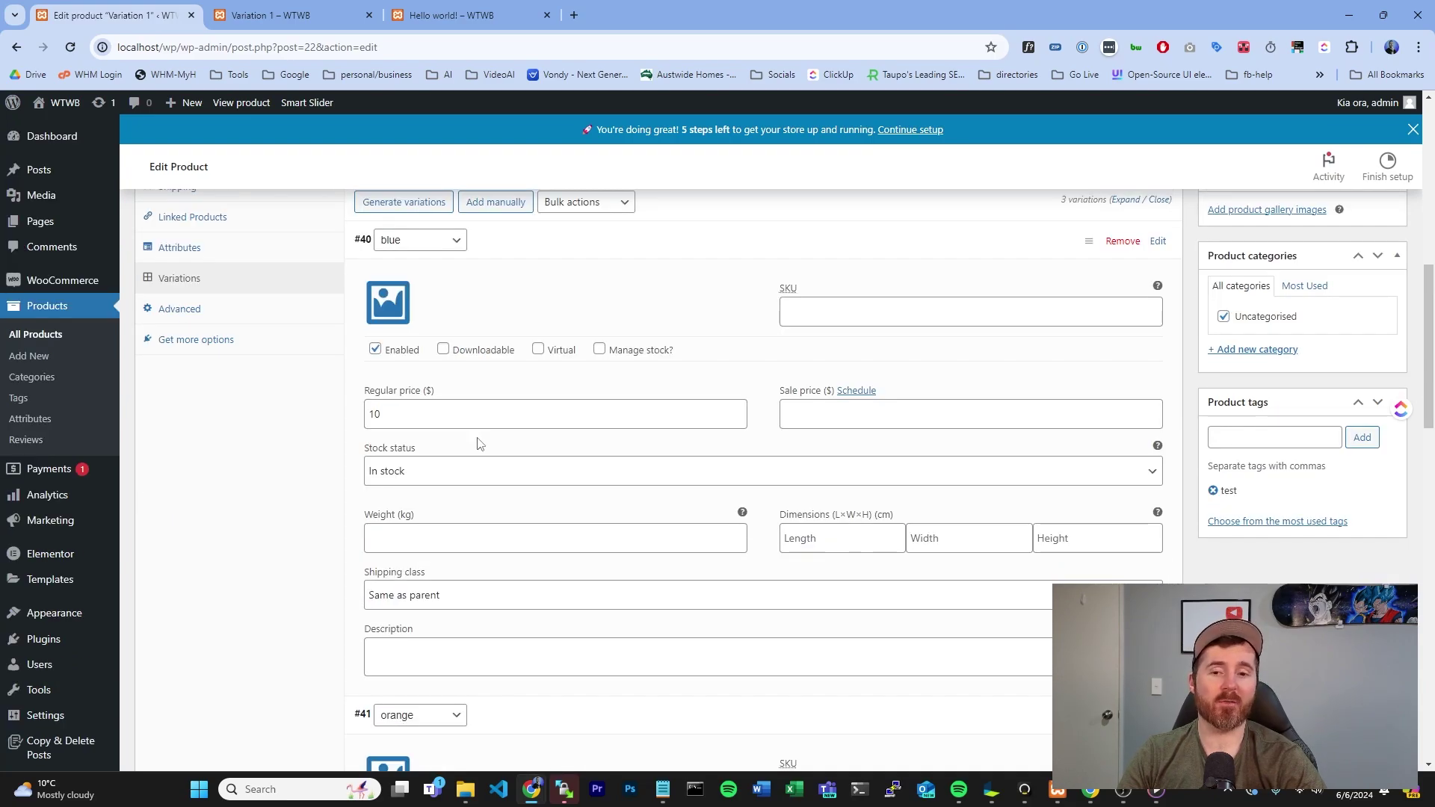
pyautogui.moveTo(368, 449); pyautogui.dragTo(441, 449)
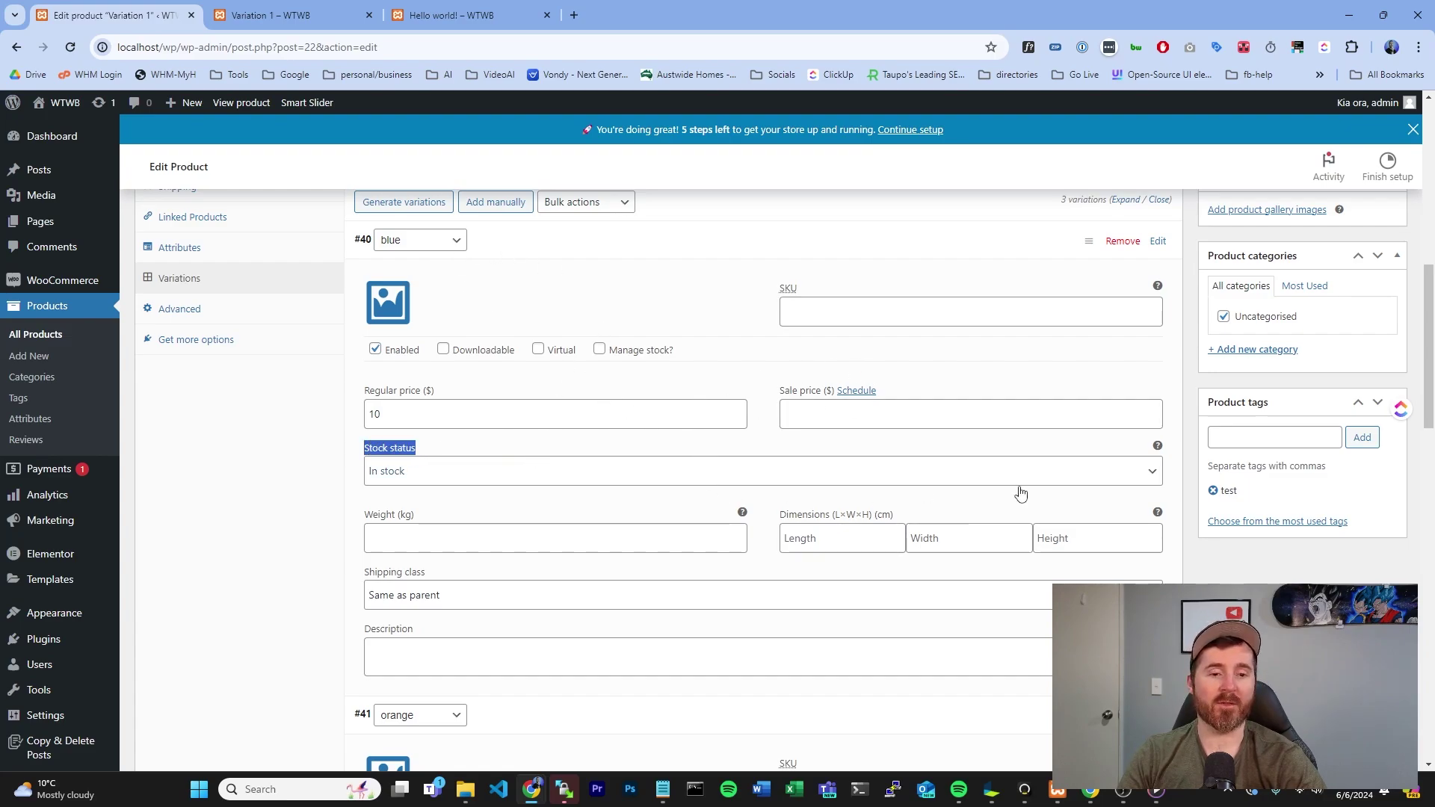
pyautogui.click(1148, 472)
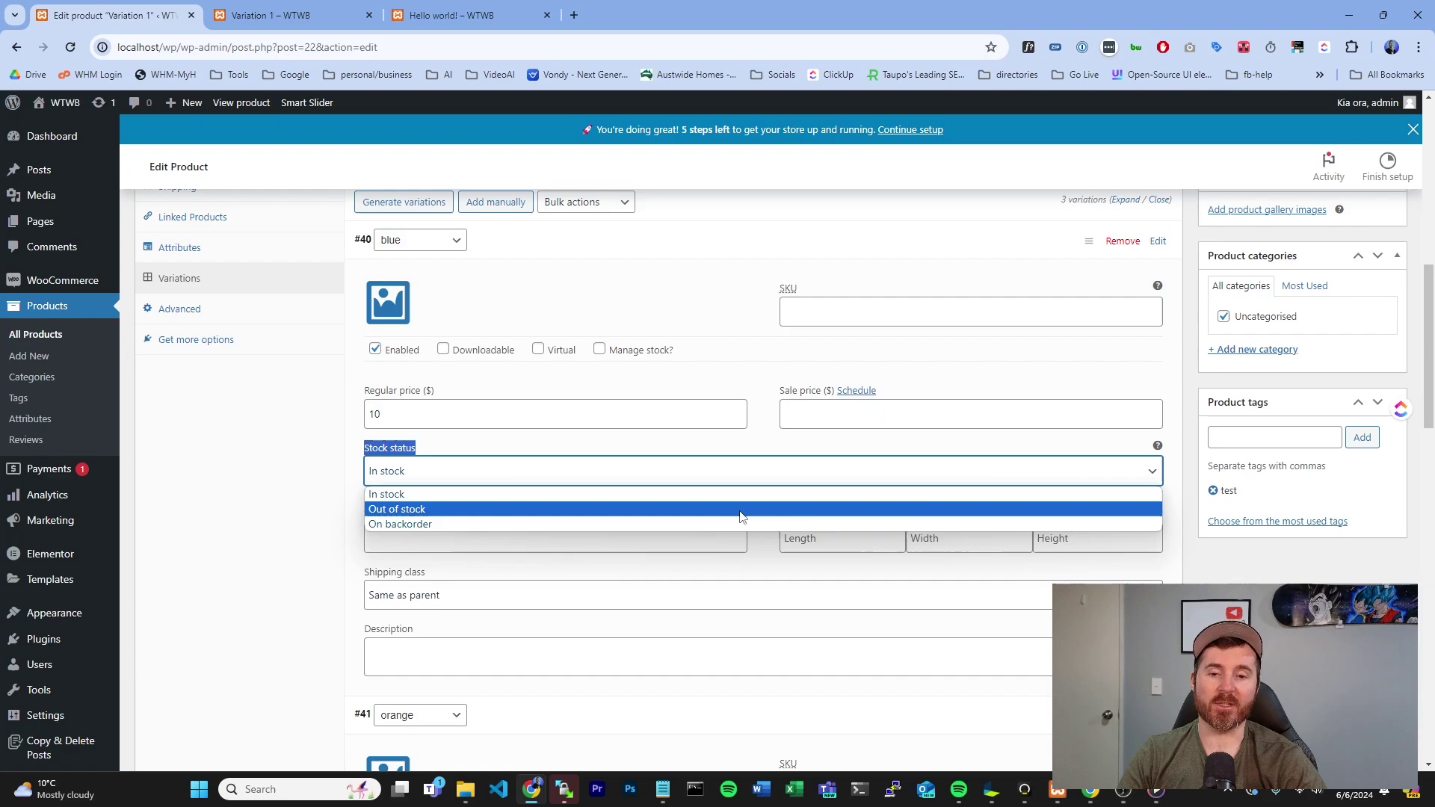
pyautogui.click(716, 511)
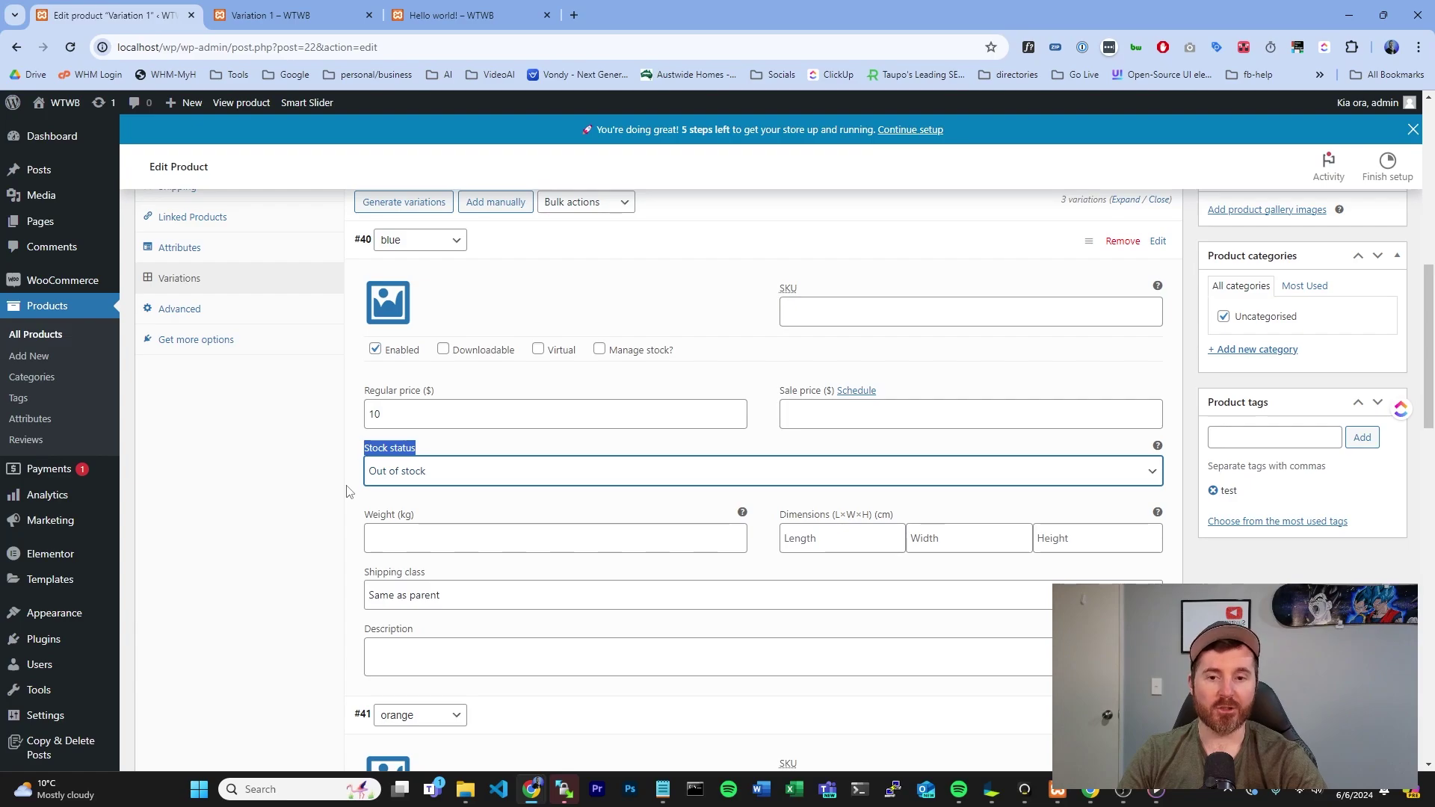
pyautogui.scroll(-1, 667, 475)
pyautogui.scroll(1, 717, 459)
pyautogui.click(718, 459)
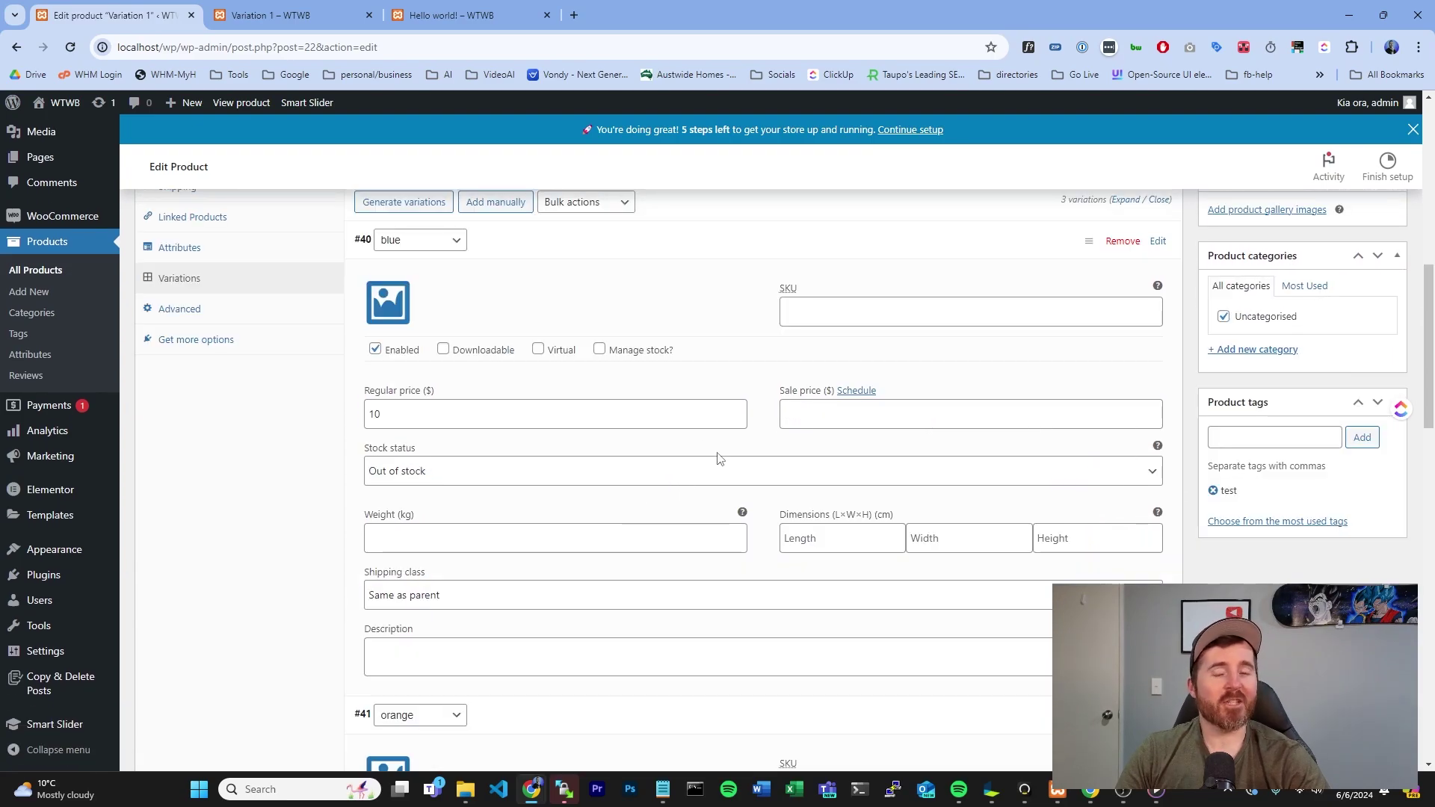
# Enable Manage stock on blue #40 with quantity 10, then collapse #40, #41 and #42.
pyautogui.click(617, 355)
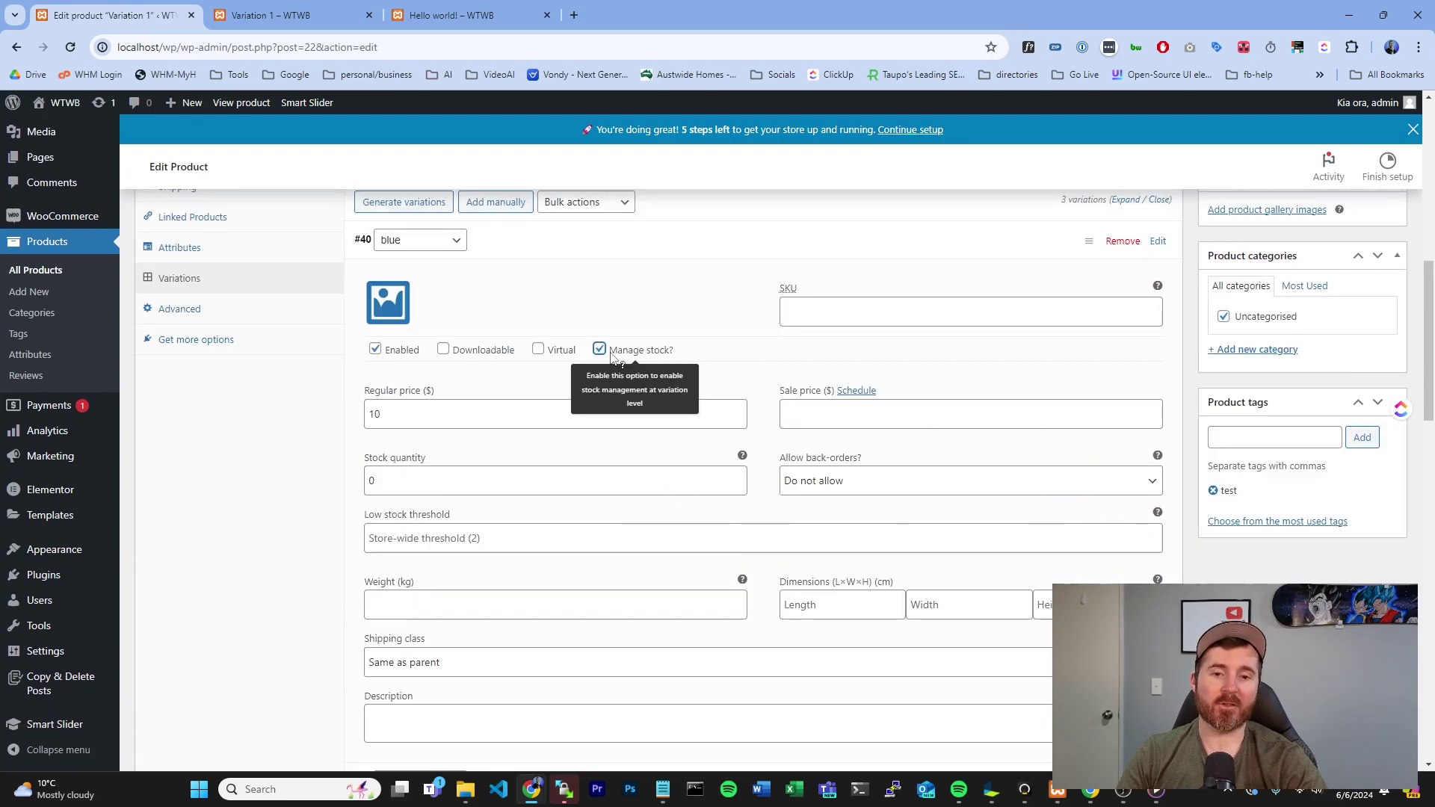
pyautogui.click(496, 487)
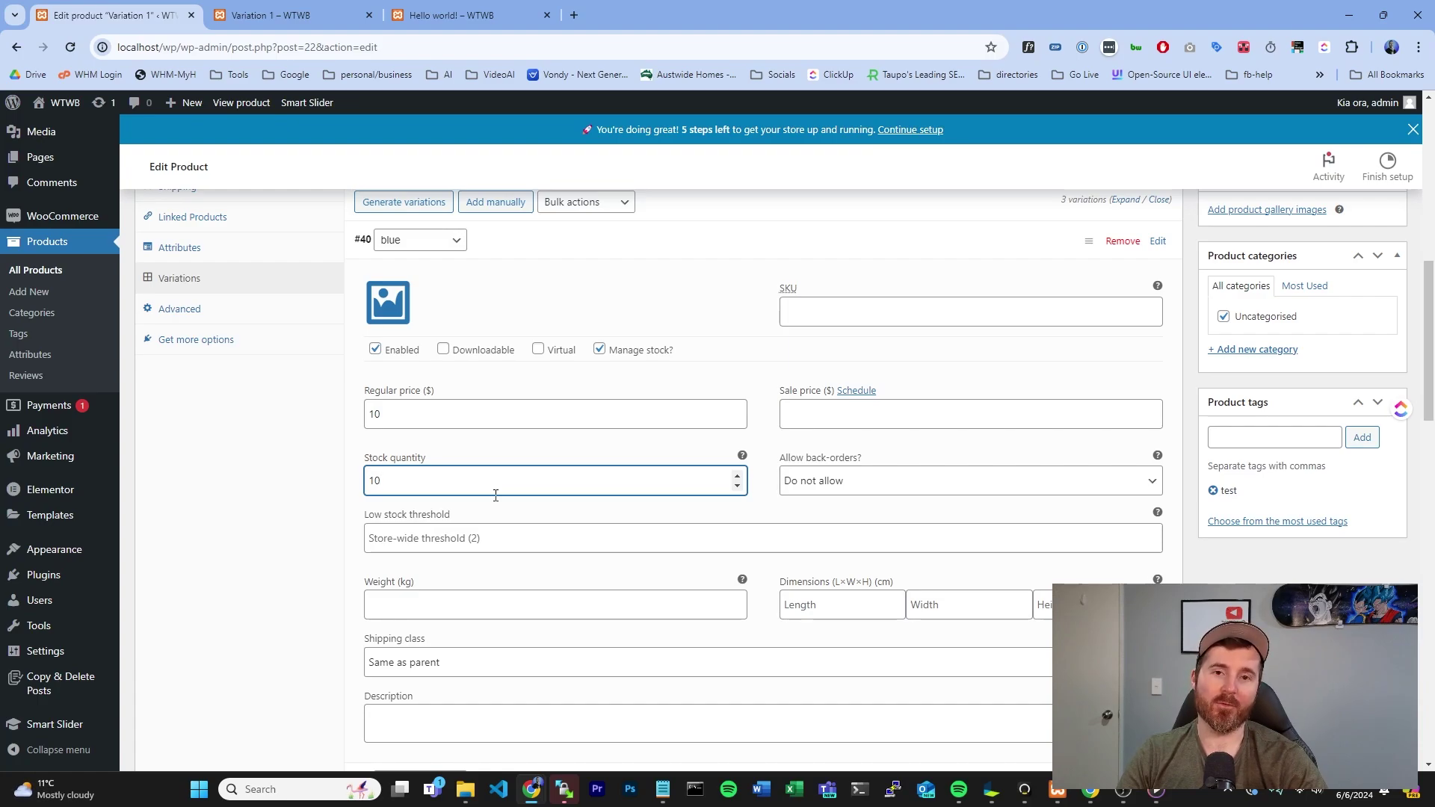
pyautogui.click(817, 238)
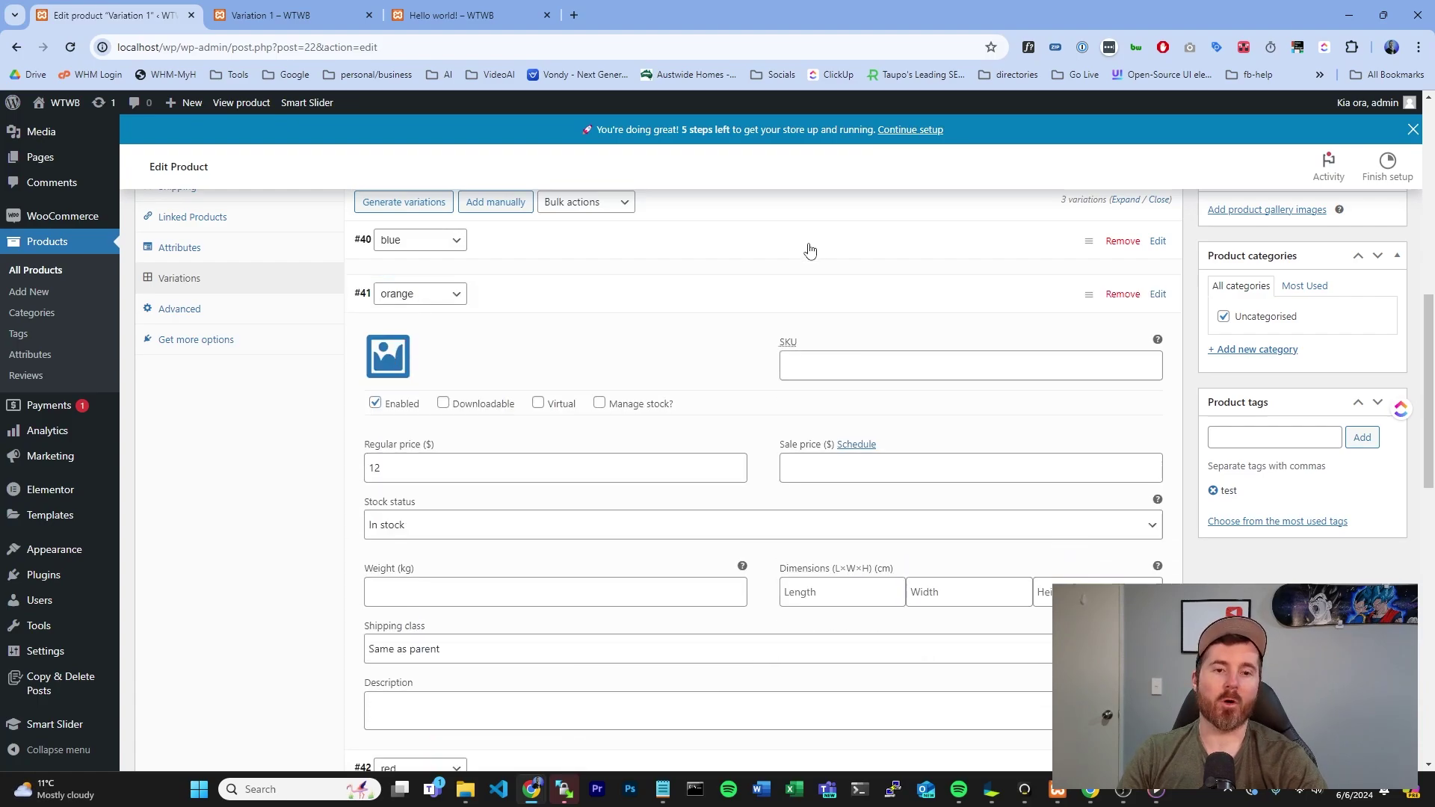
pyautogui.click(534, 279)
pyautogui.click(521, 322)
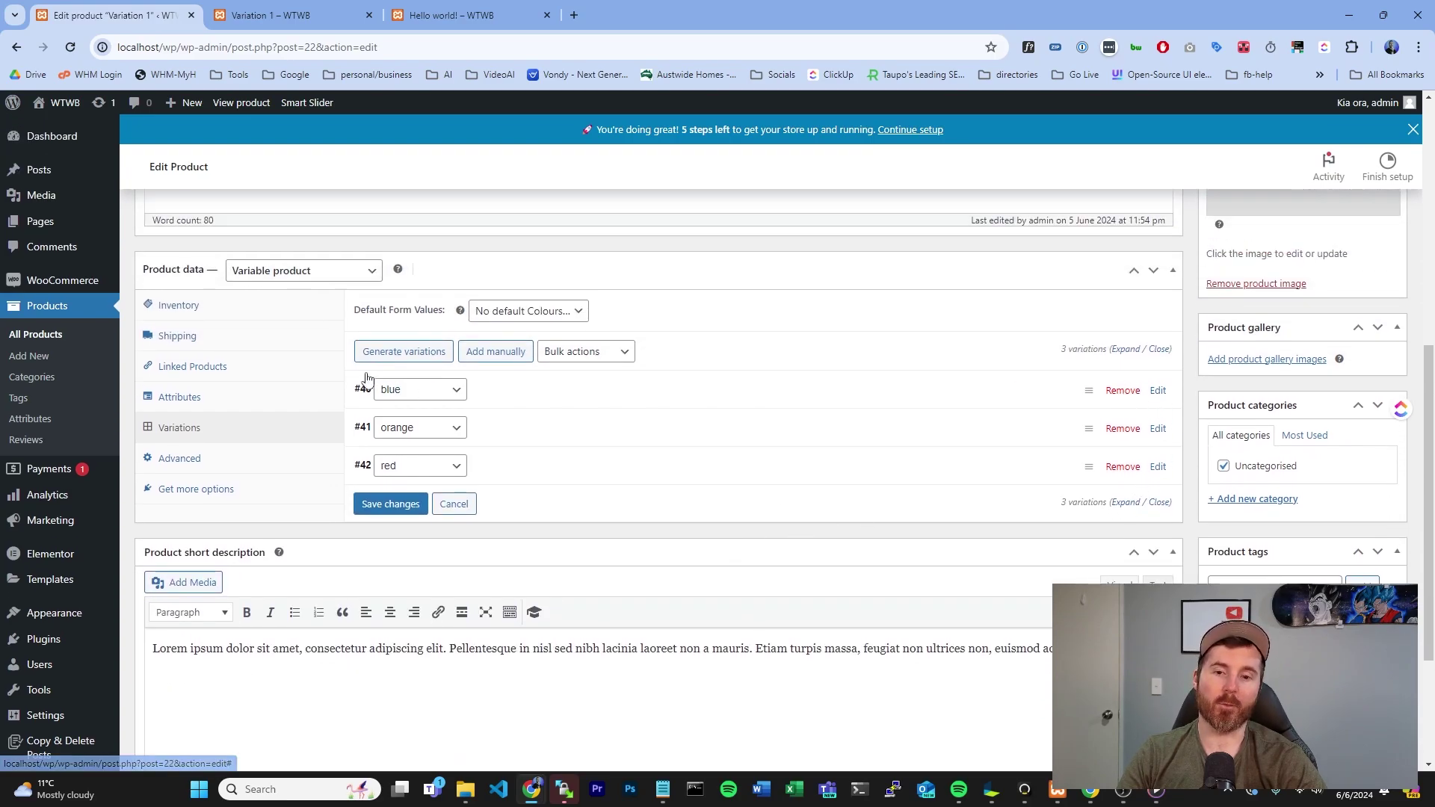
# Remove the blue variation #40 and confirm the deletion.
pyautogui.click(1129, 391)
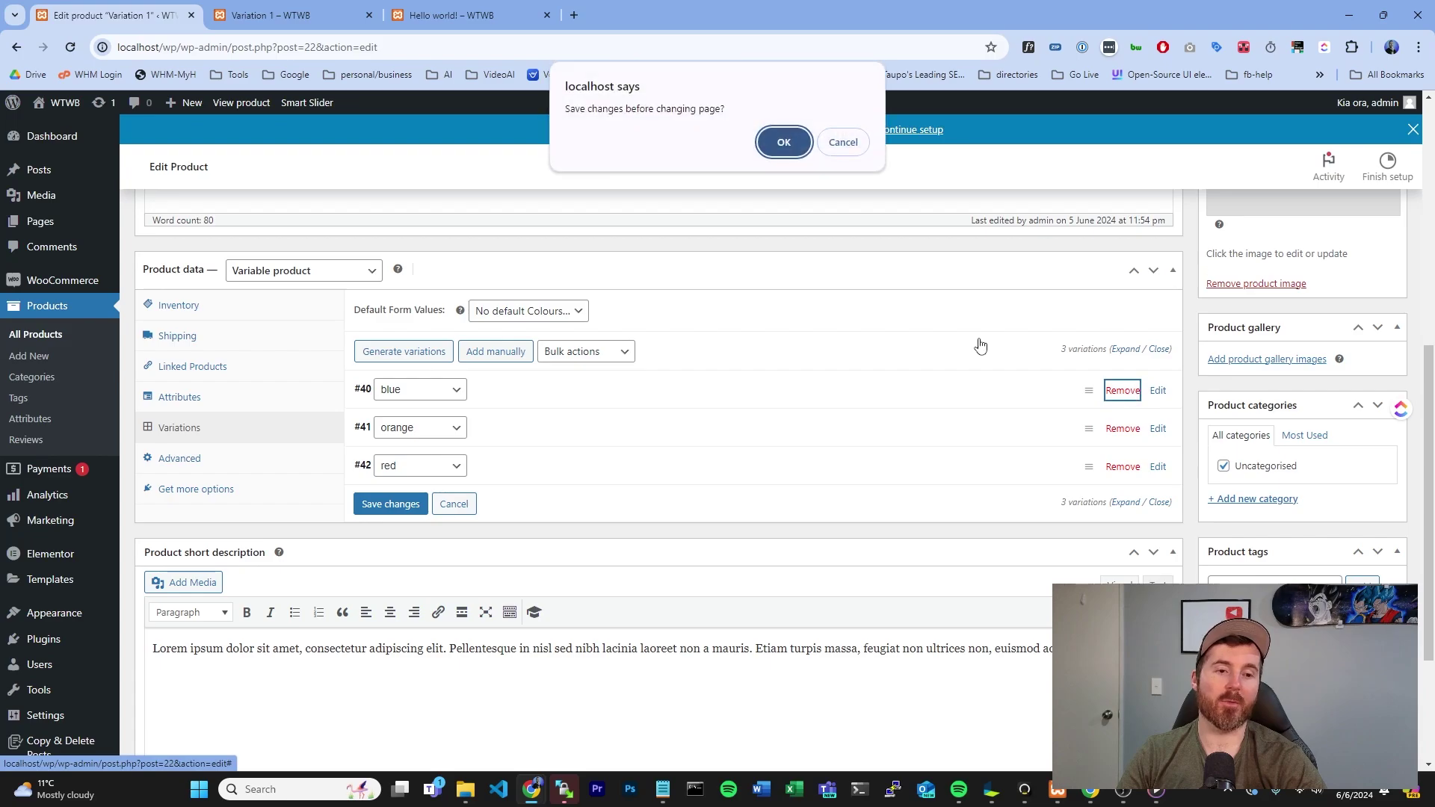
pyautogui.press('Return')
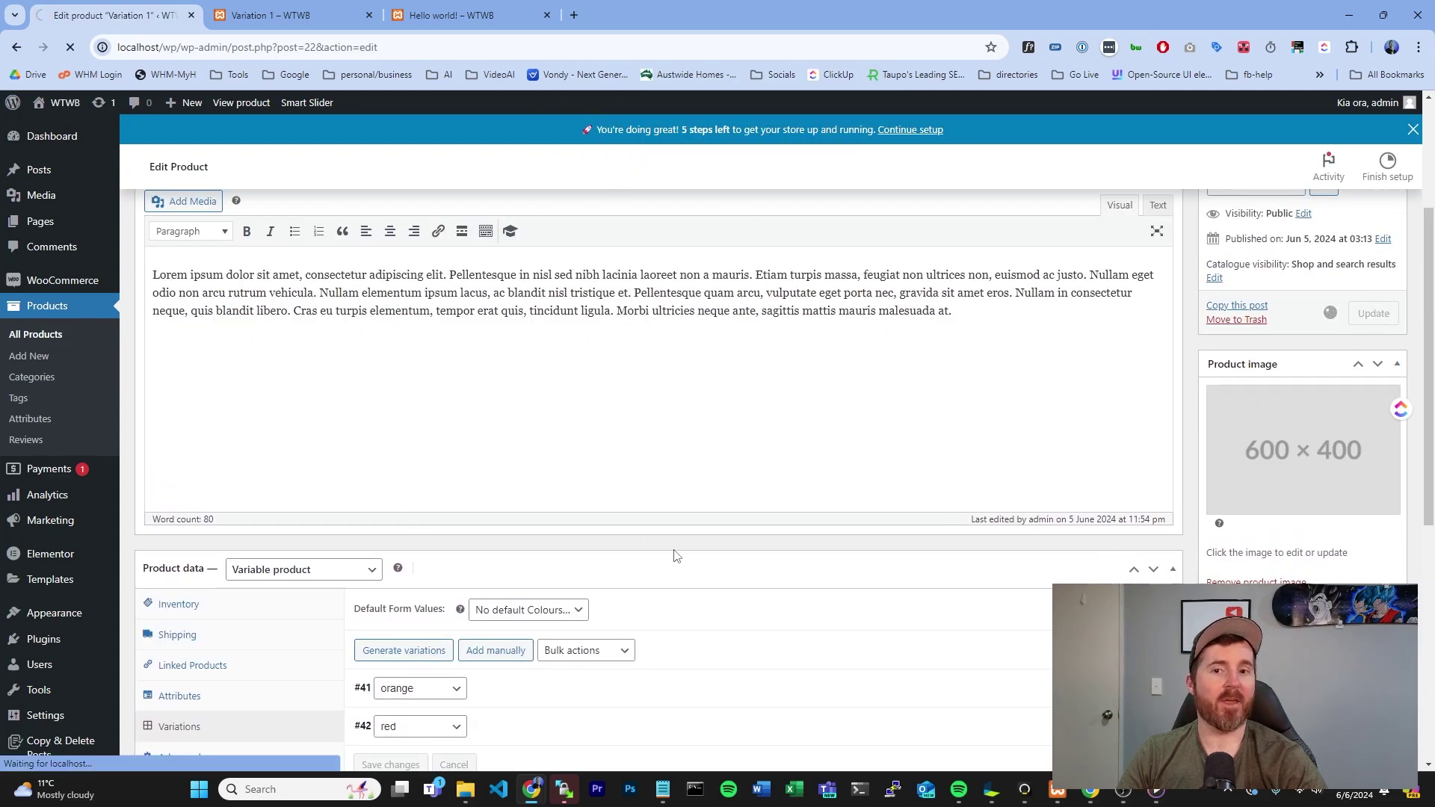
pyautogui.scroll(-3, 792, 569)
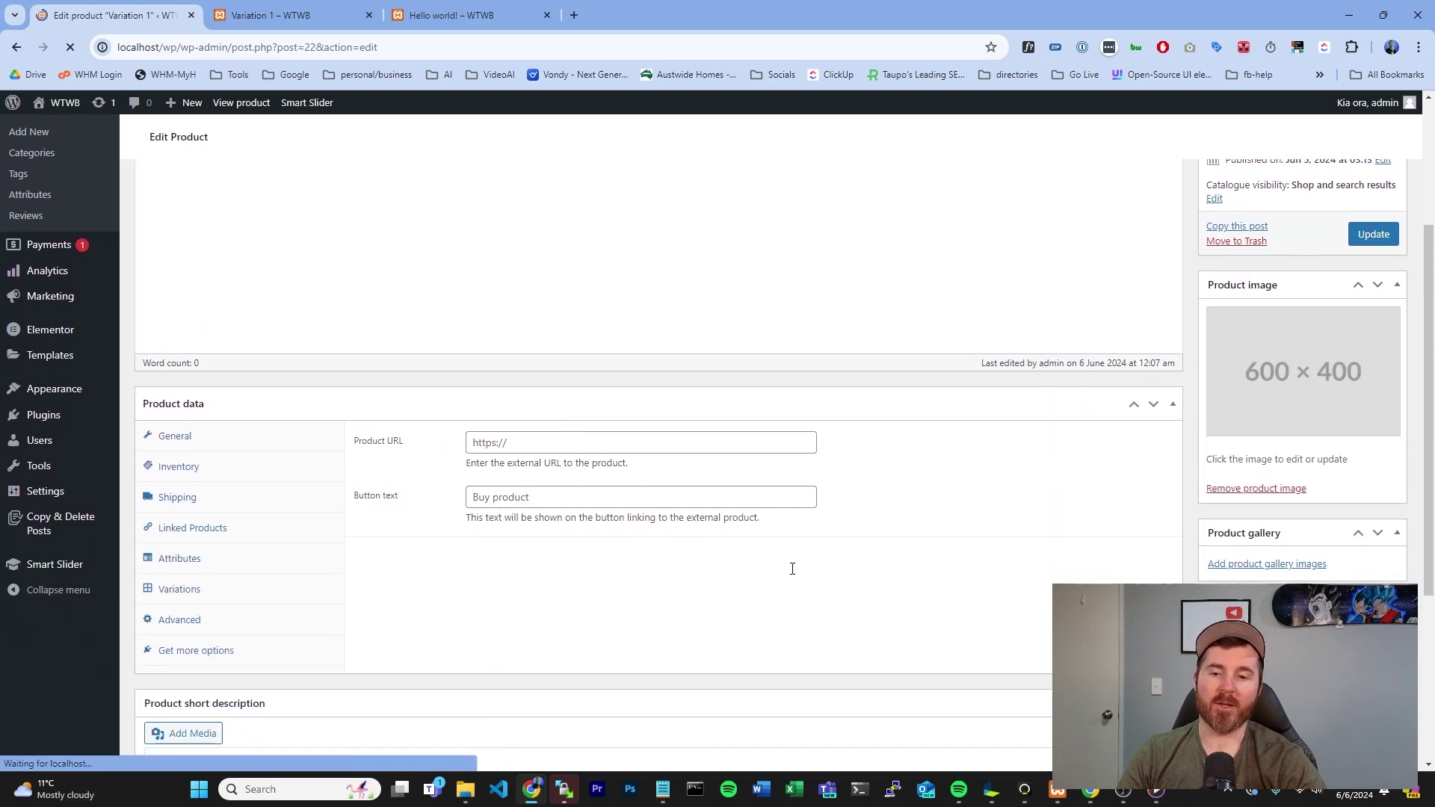
pyautogui.scroll(-5, 631, 512)
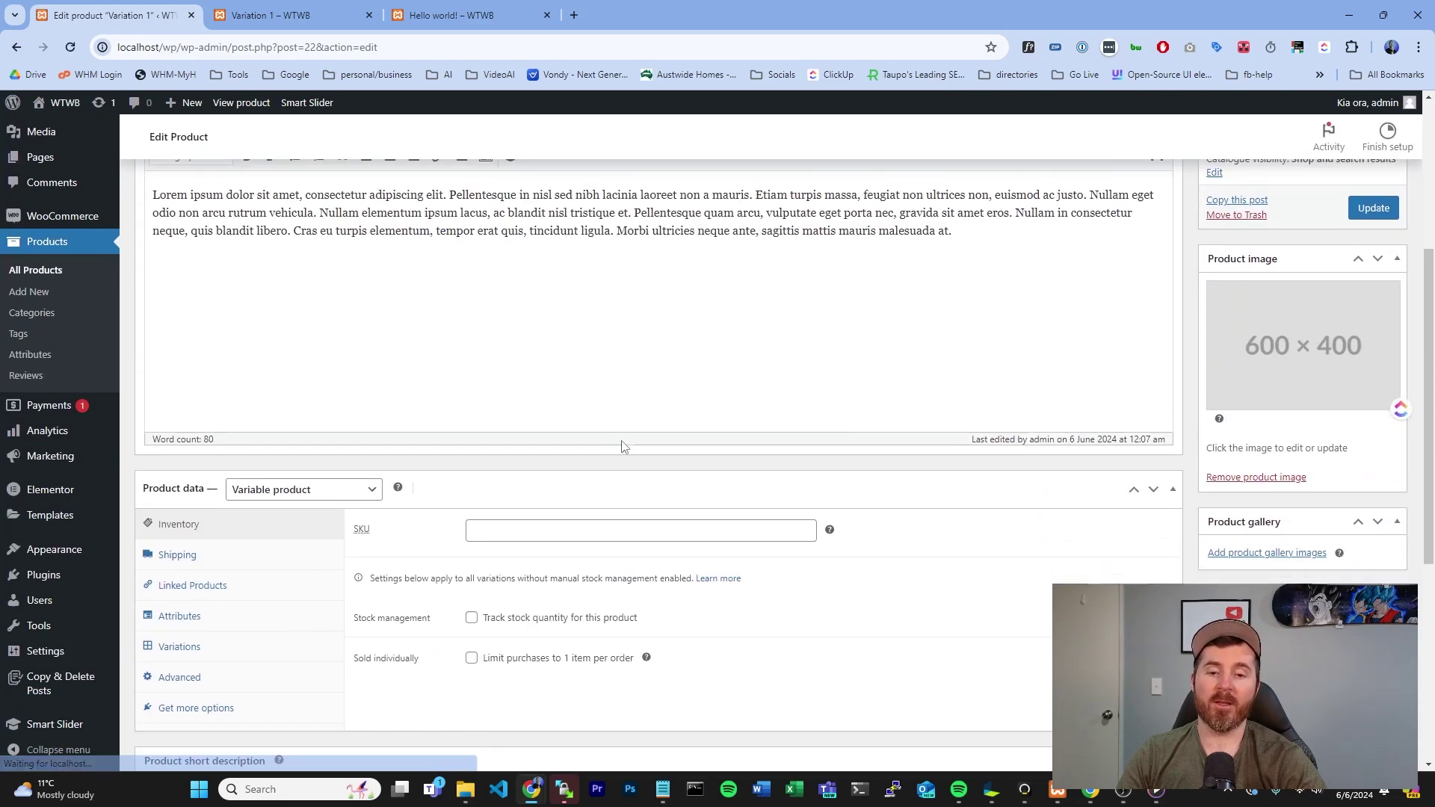
pyautogui.scroll(-3, 624, 447)
# Review the Colours attribute, then generate variations to recreate blue as #64.
pyautogui.click(231, 441)
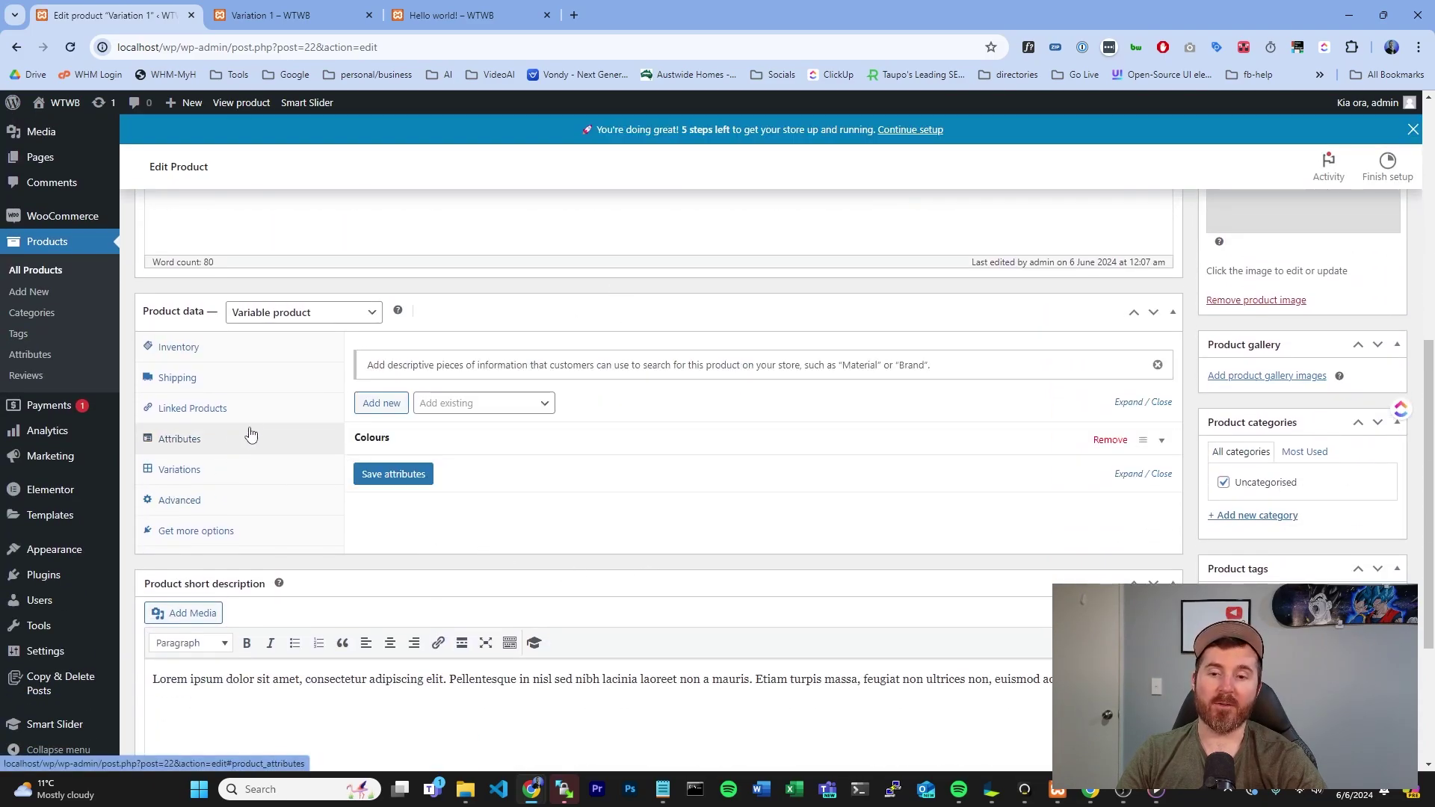
pyautogui.click(493, 440)
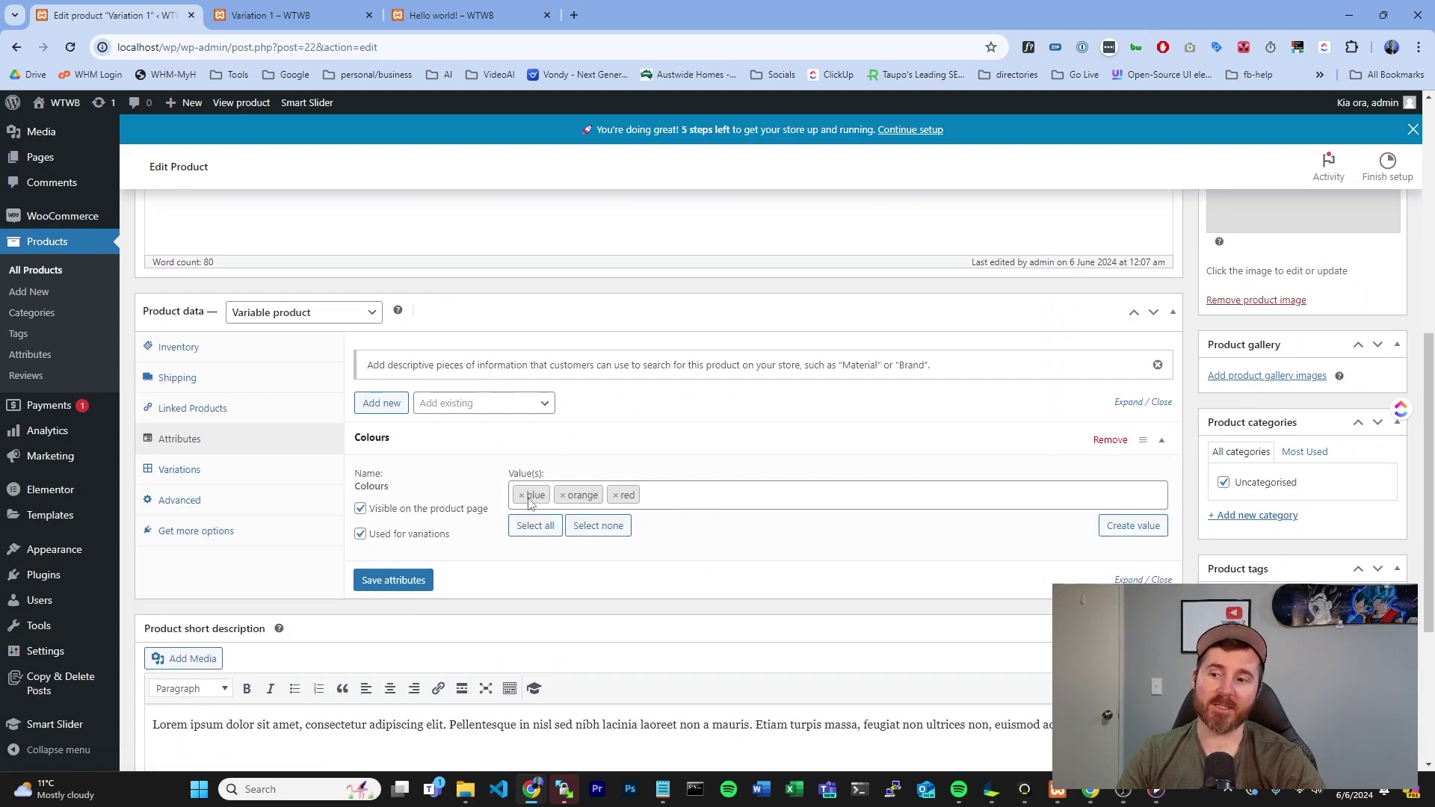
pyautogui.click(242, 470)
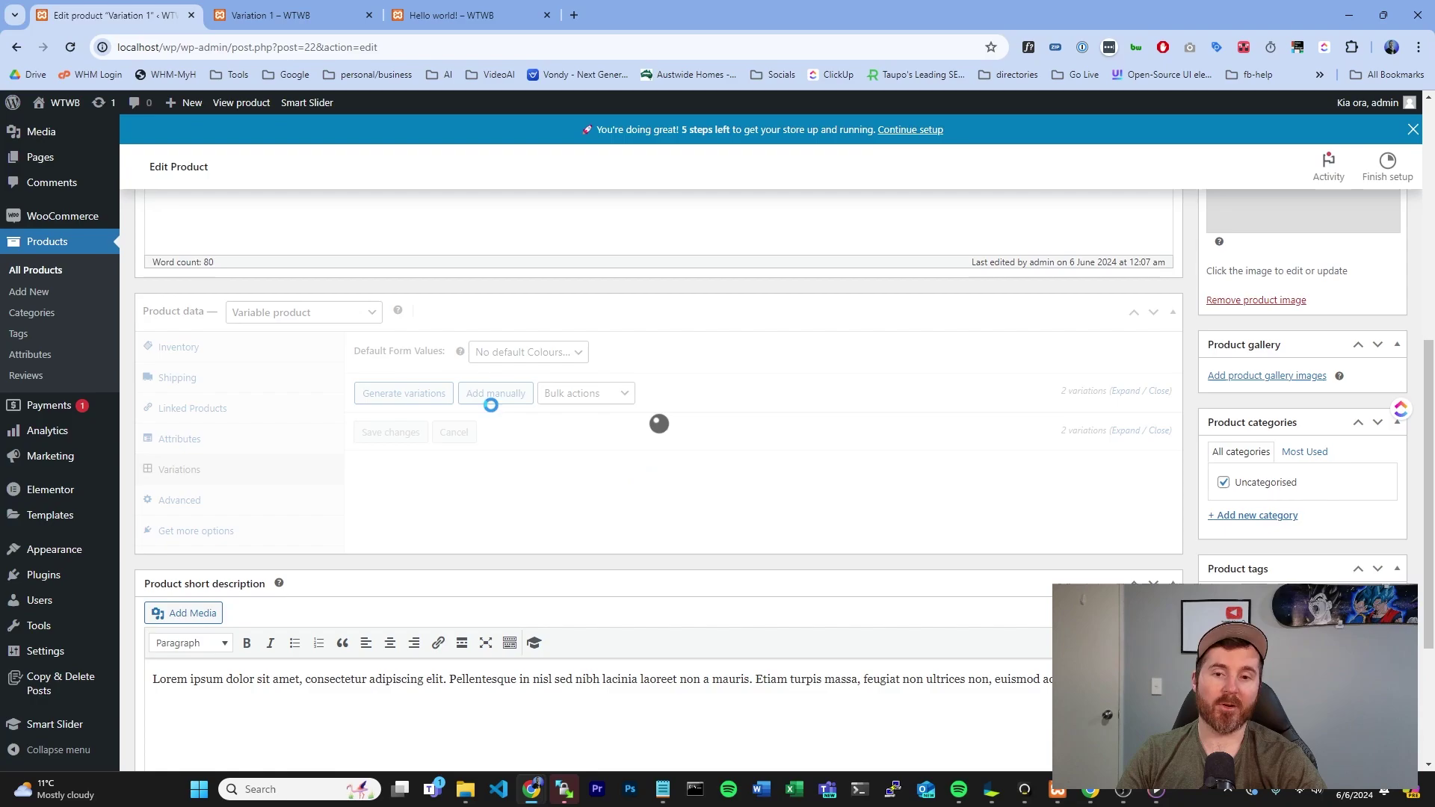
pyautogui.click(414, 400)
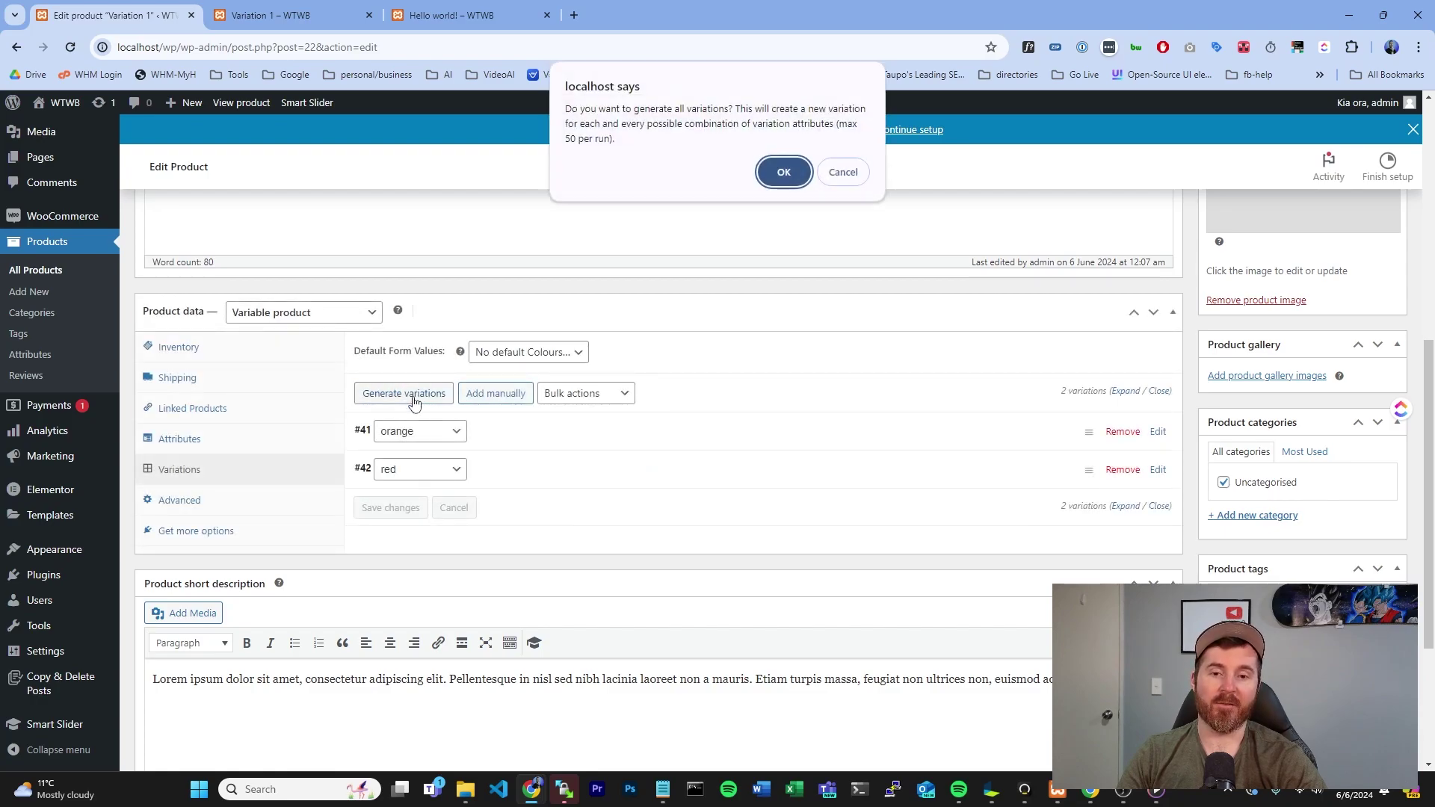
pyautogui.click(782, 173)
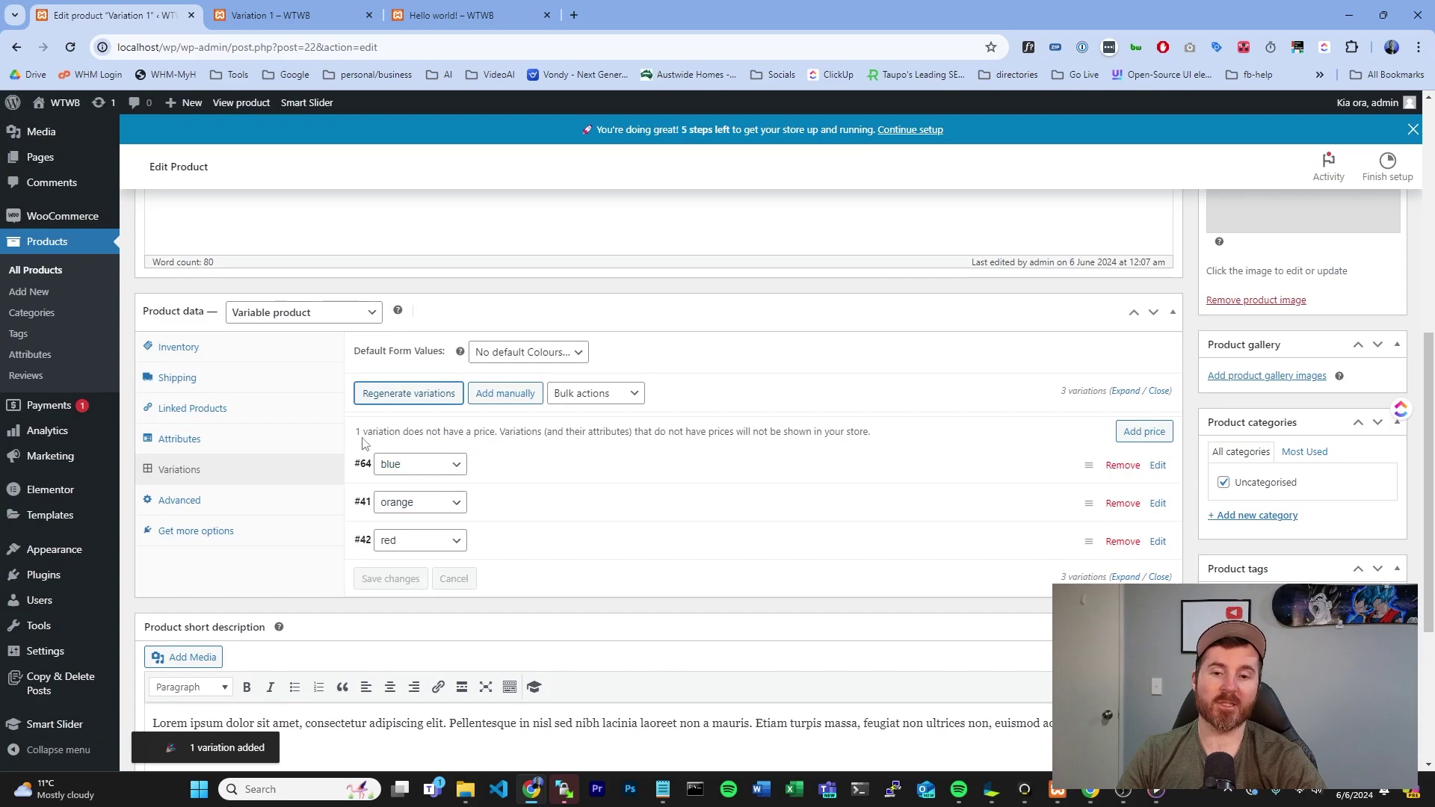
pyautogui.moveTo(355, 436); pyautogui.dragTo(758, 445)
# Expand blue variation #64, keep it In stock, and uncheck Enabled to disable it.
pyautogui.click(515, 468)
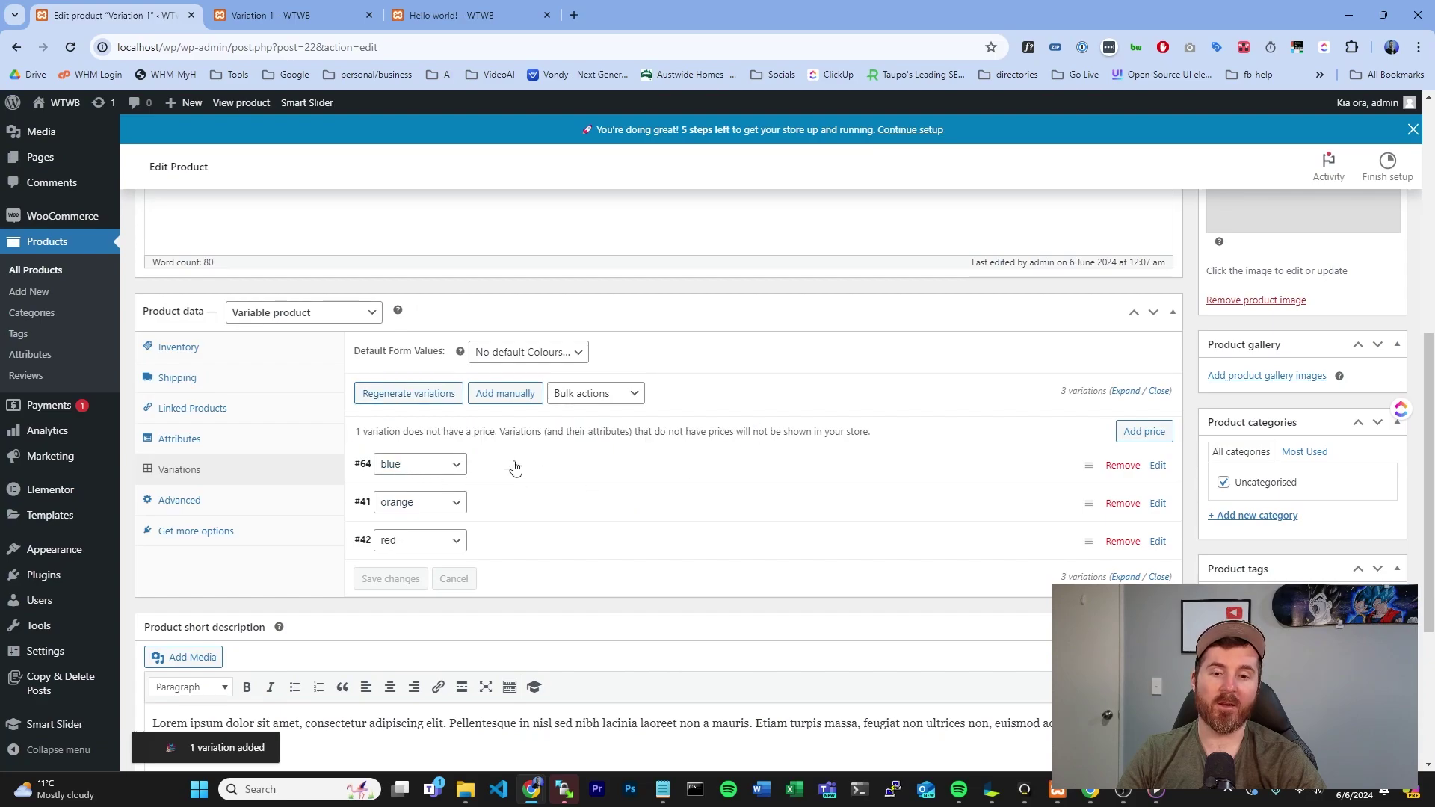
pyautogui.scroll(-2, 625, 641)
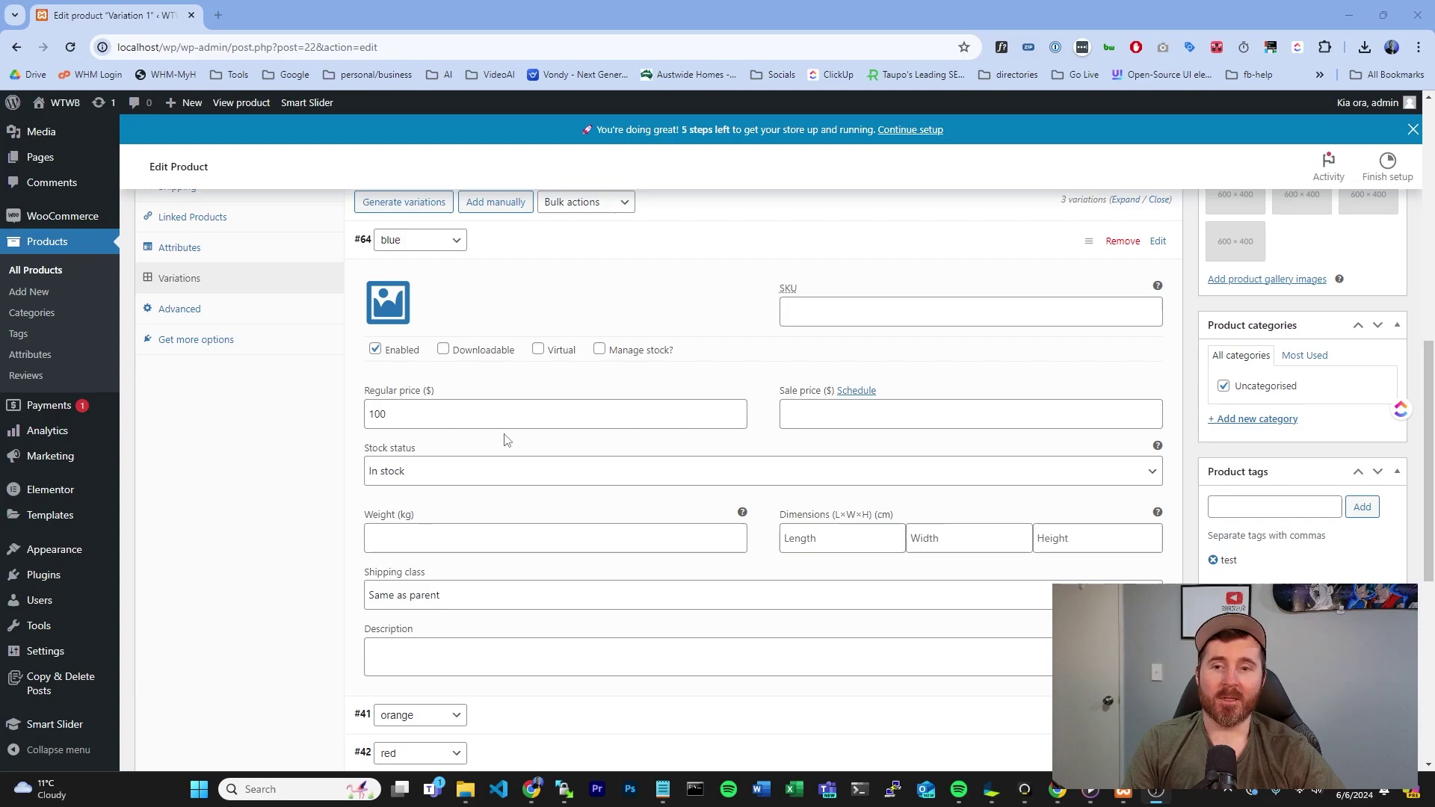
pyautogui.click(453, 474)
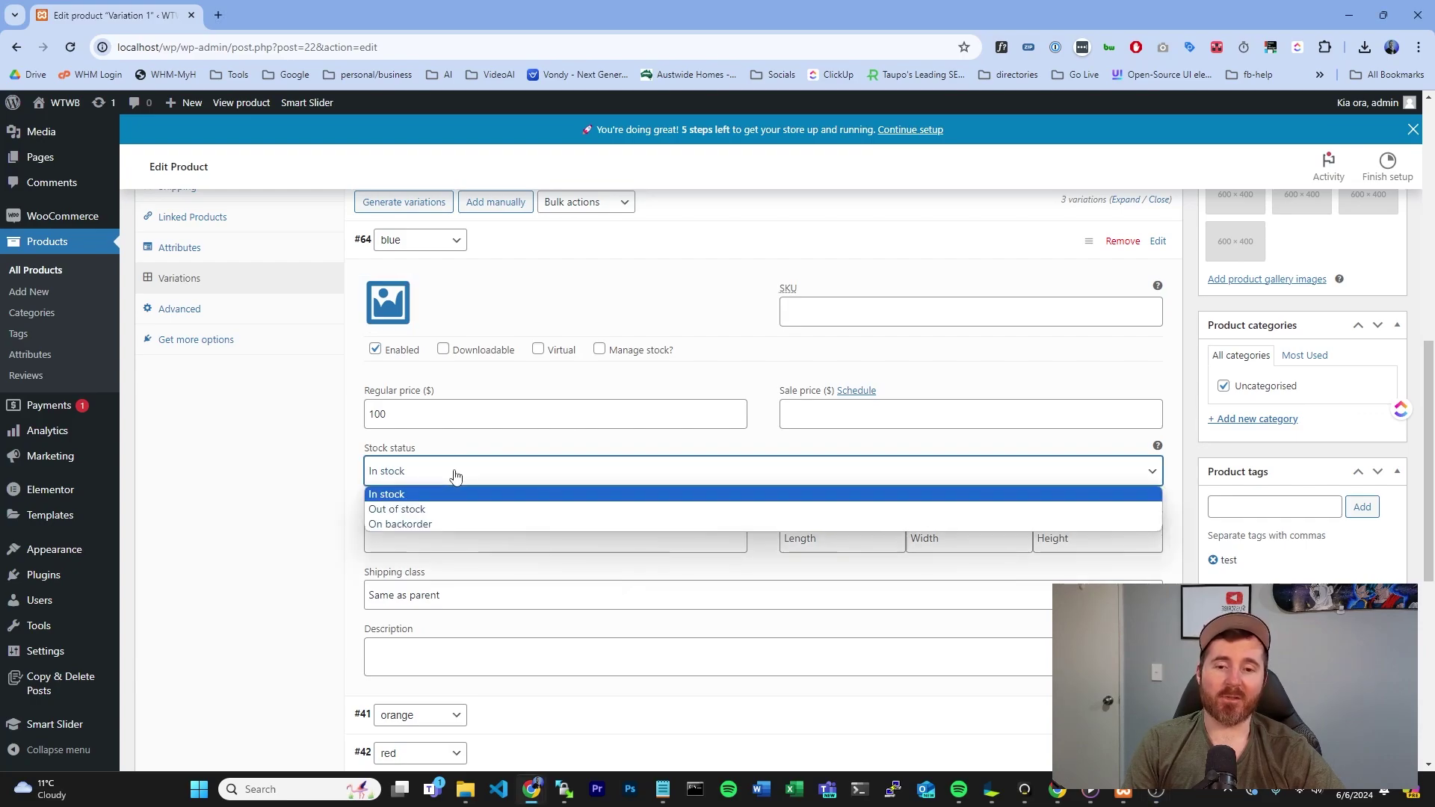
pyautogui.click(453, 474)
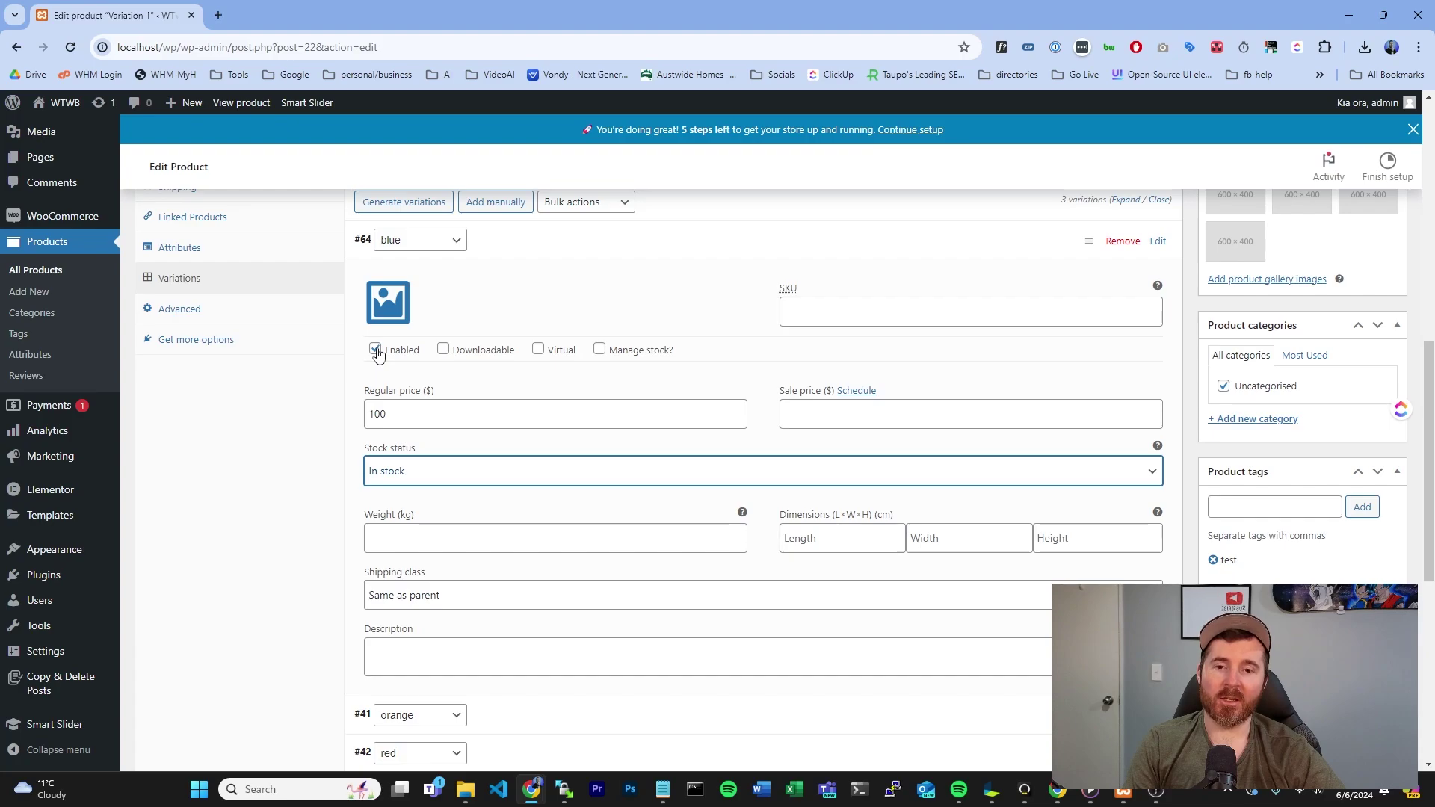
pyautogui.click(376, 350)
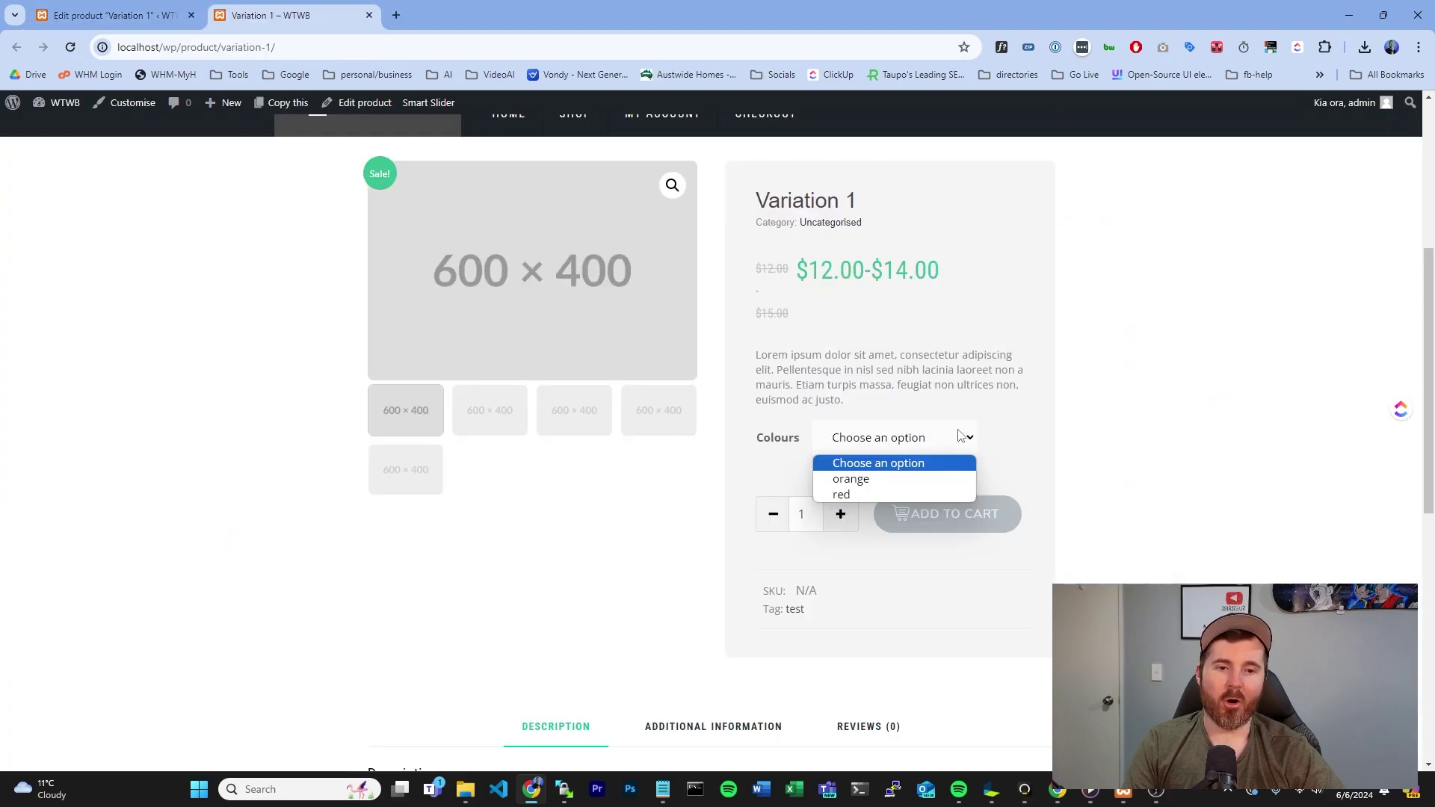